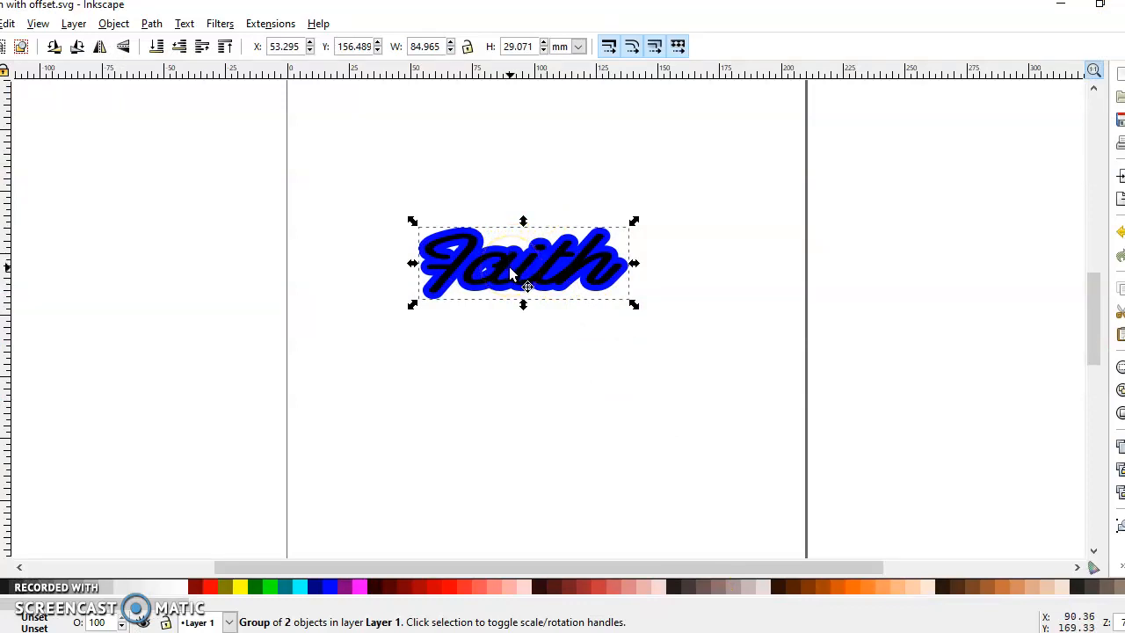
- Move the finished blue-outlined Faith design to the page's upper right corner, clear of the working area
left_click_drag(512, 274, 534, 235)
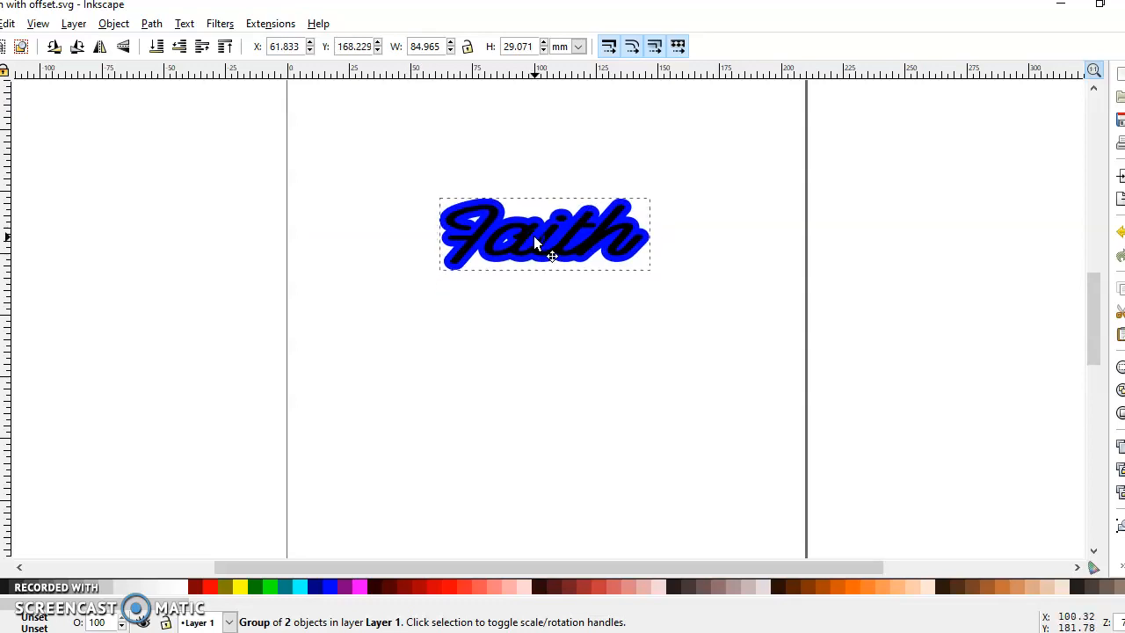
left_click_drag(533, 236, 669, 124)
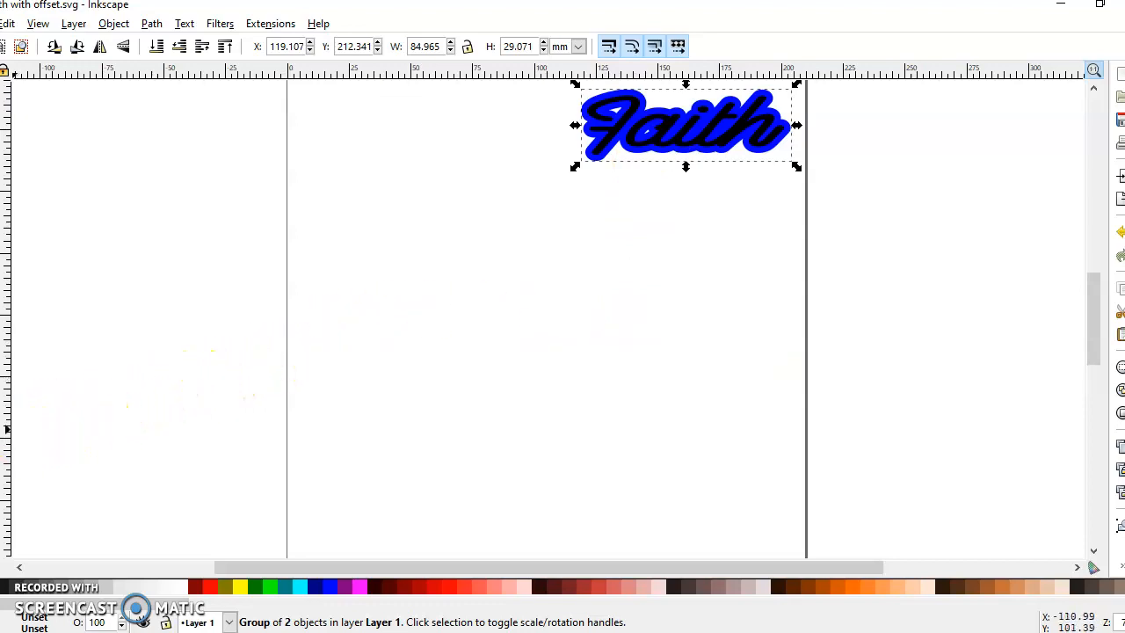
- Create the text "Faith" in the 64 pt Honey Bee font near the middle of the page
left_click(5, 431)
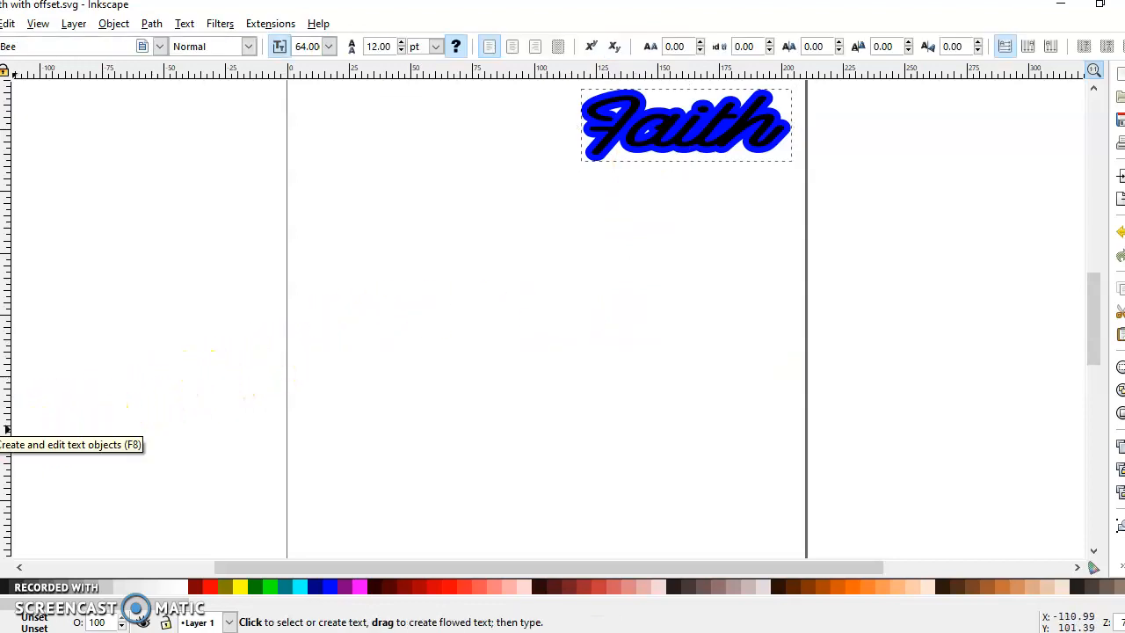
left_click(443, 319)
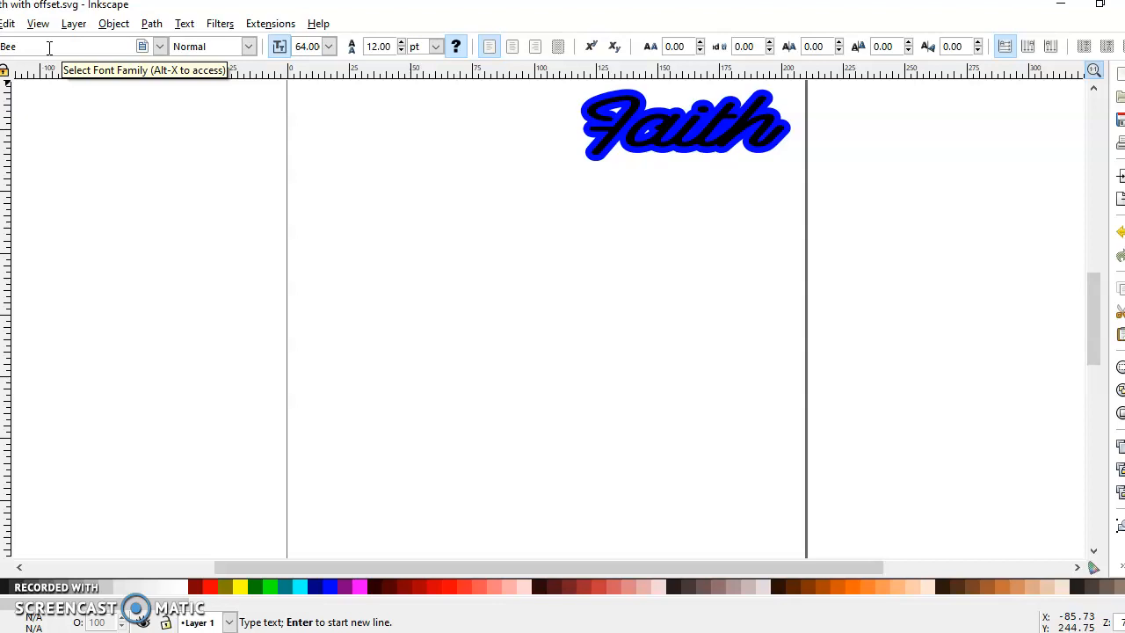
left_click(439, 286)
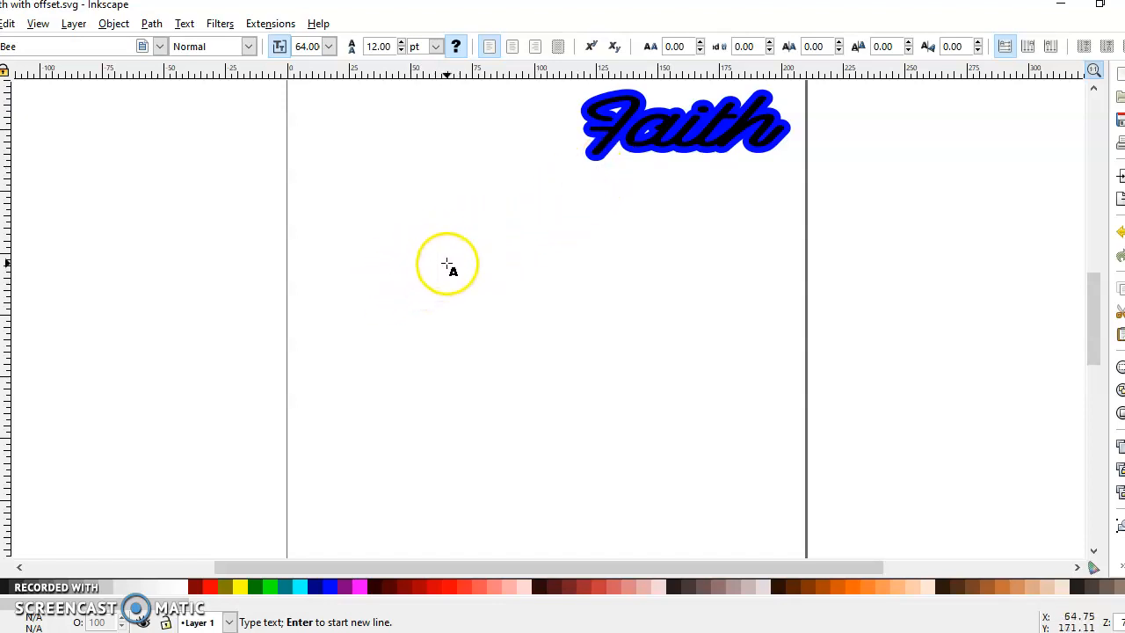
left_click(444, 262)
type("Fai")
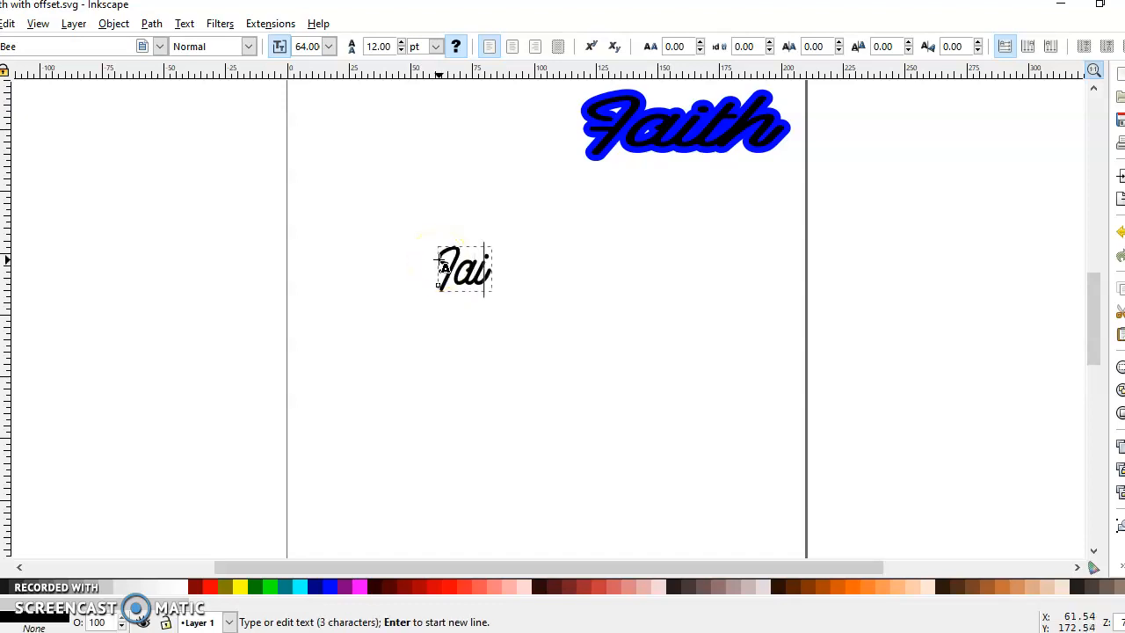
type("th")
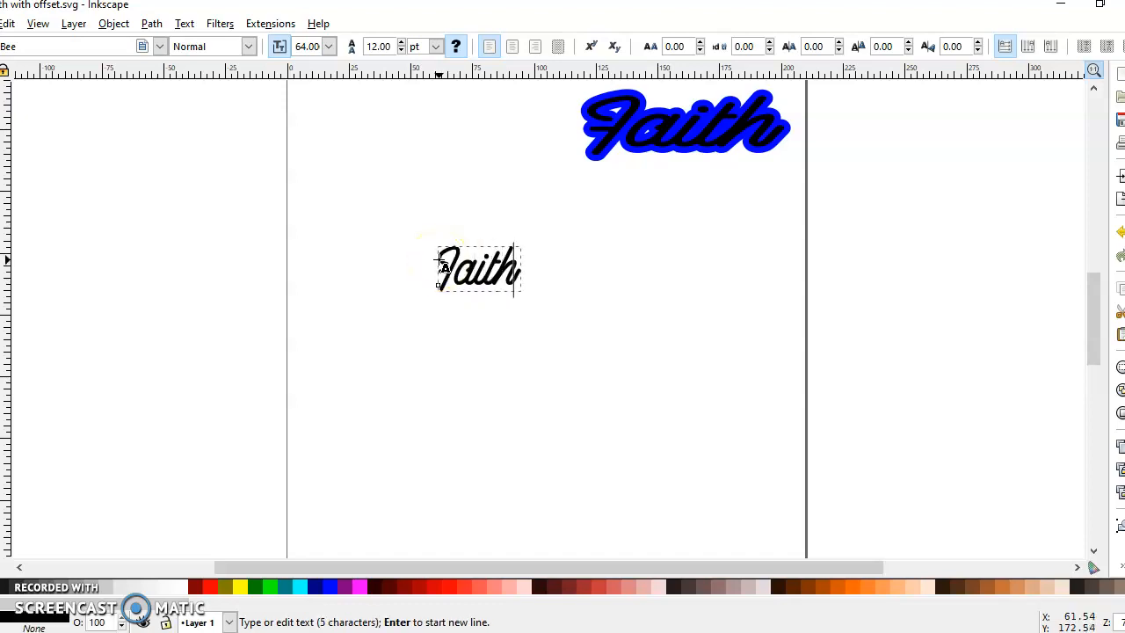
left_click(454, 338)
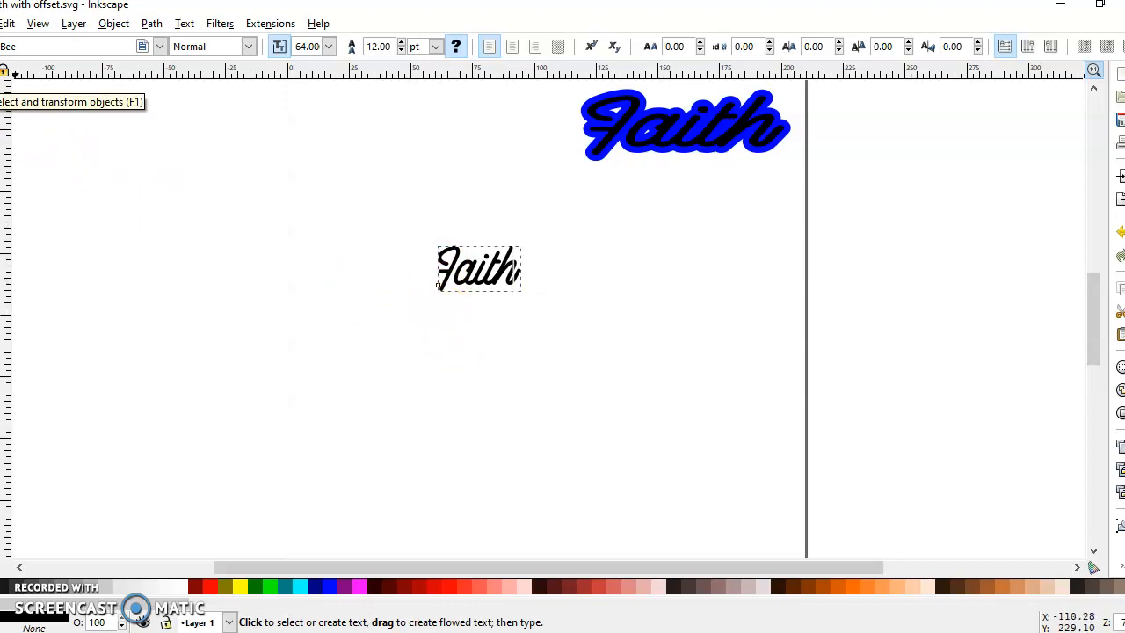
- Select the new Faith text as an object and switch its measurement units to inches
left_click(5, 103)
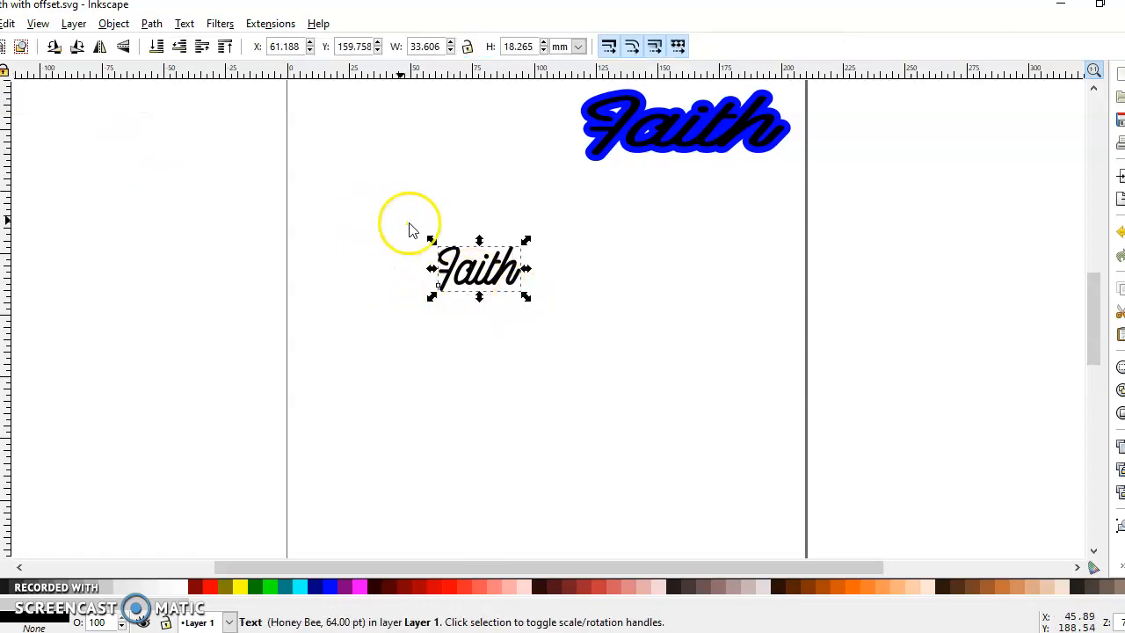
left_click(578, 48)
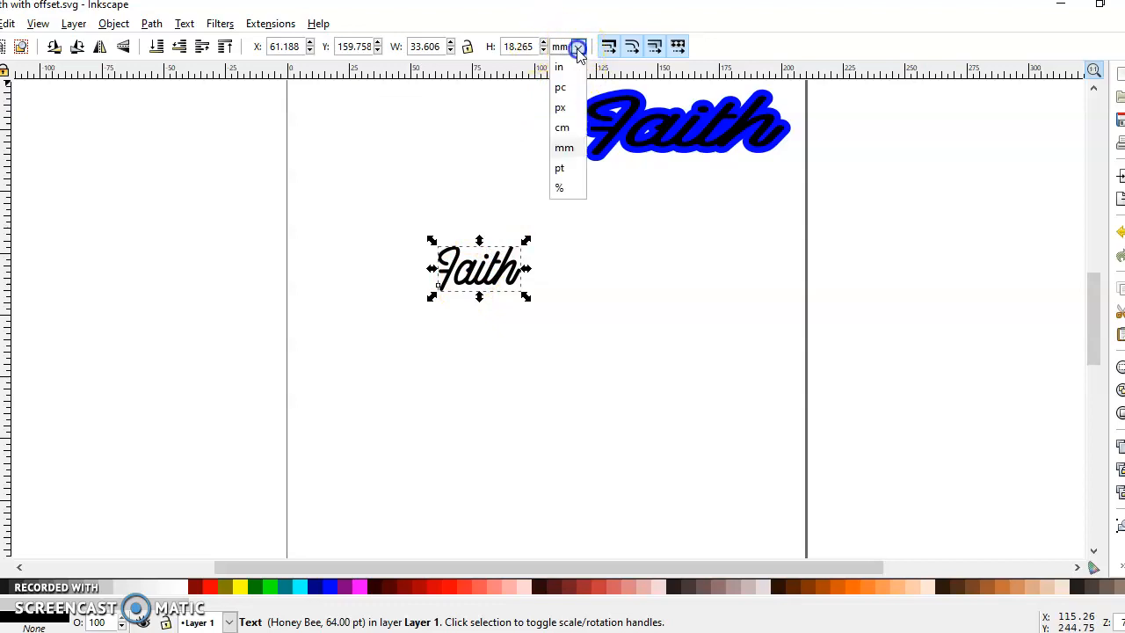
left_click(563, 67)
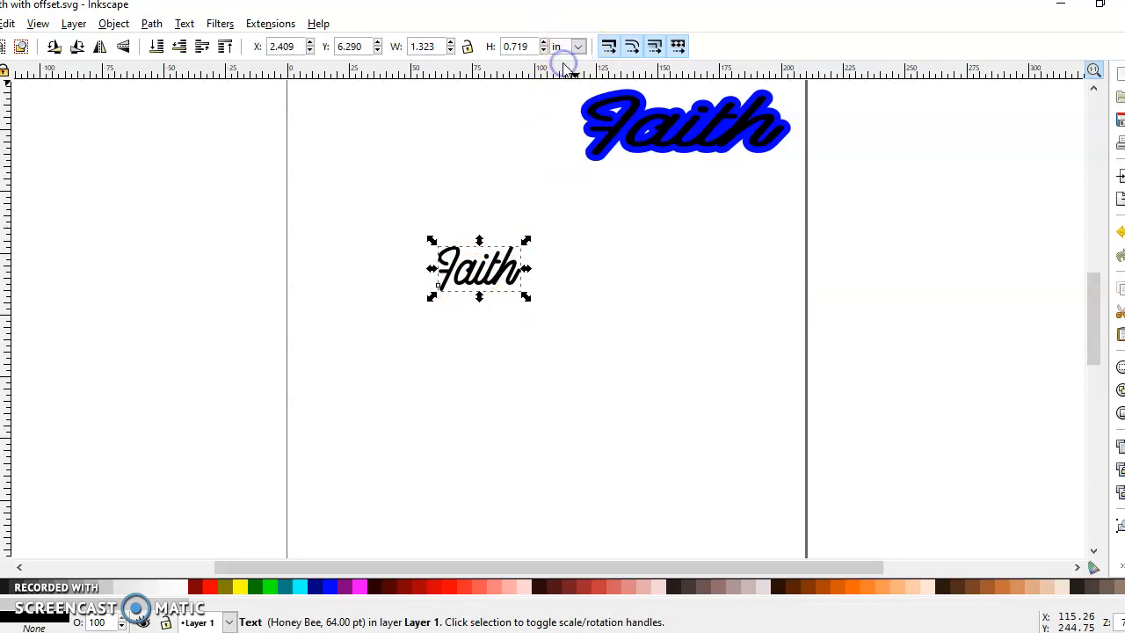
- Stretch the Faith text to about 3.80 in wide and 1.22 in high, moving it nearer the page's left side
left_click_drag(526, 269, 621, 280)
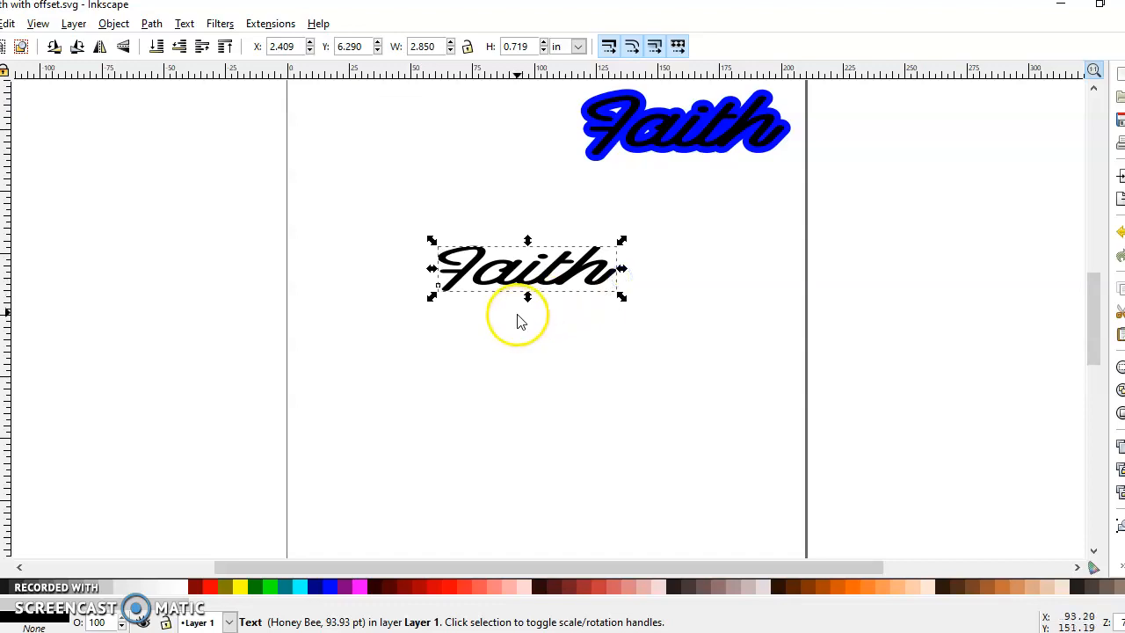
left_click_drag(528, 296, 528, 322)
left_click_drag(622, 281, 660, 294)
left_click_drag(527, 281, 439, 264)
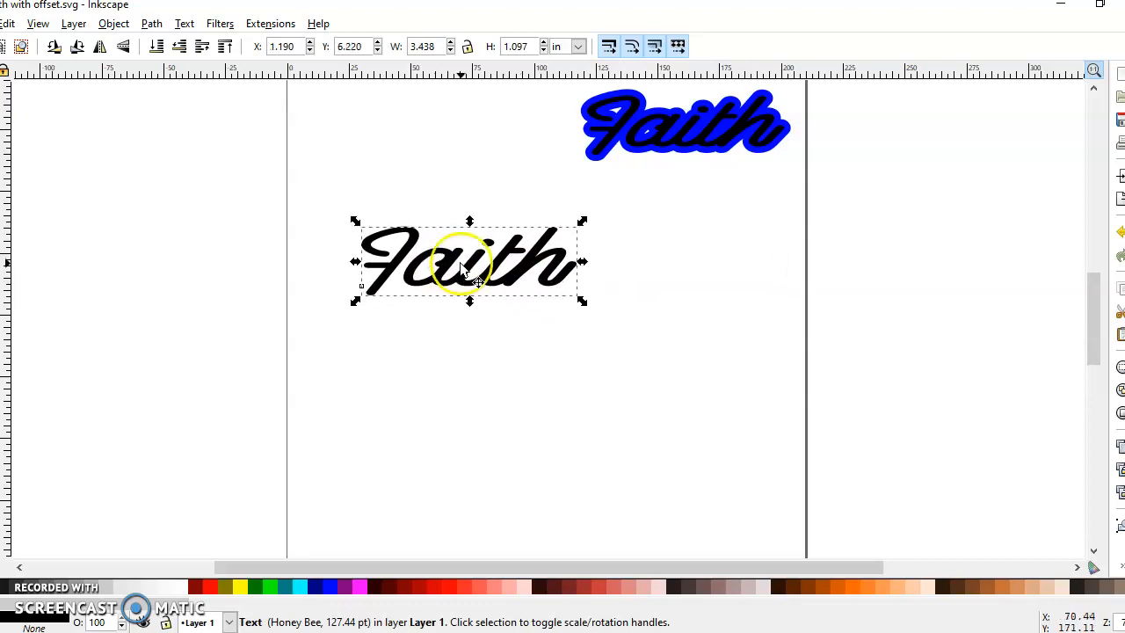
left_click_drag(582, 262, 604, 263)
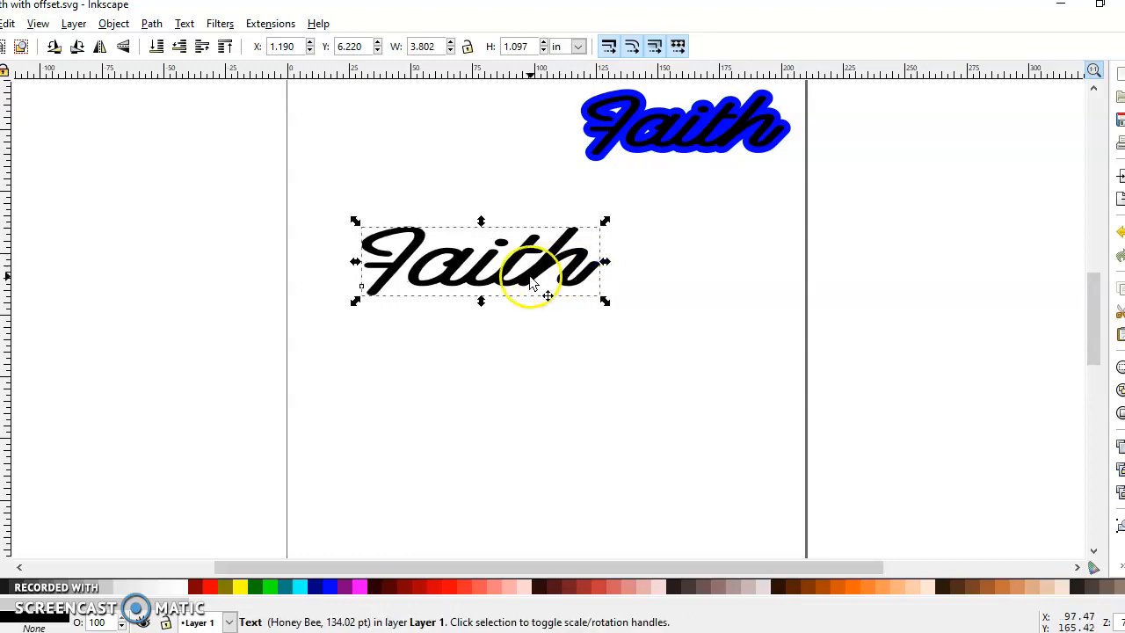
left_click_drag(480, 300, 480, 310)
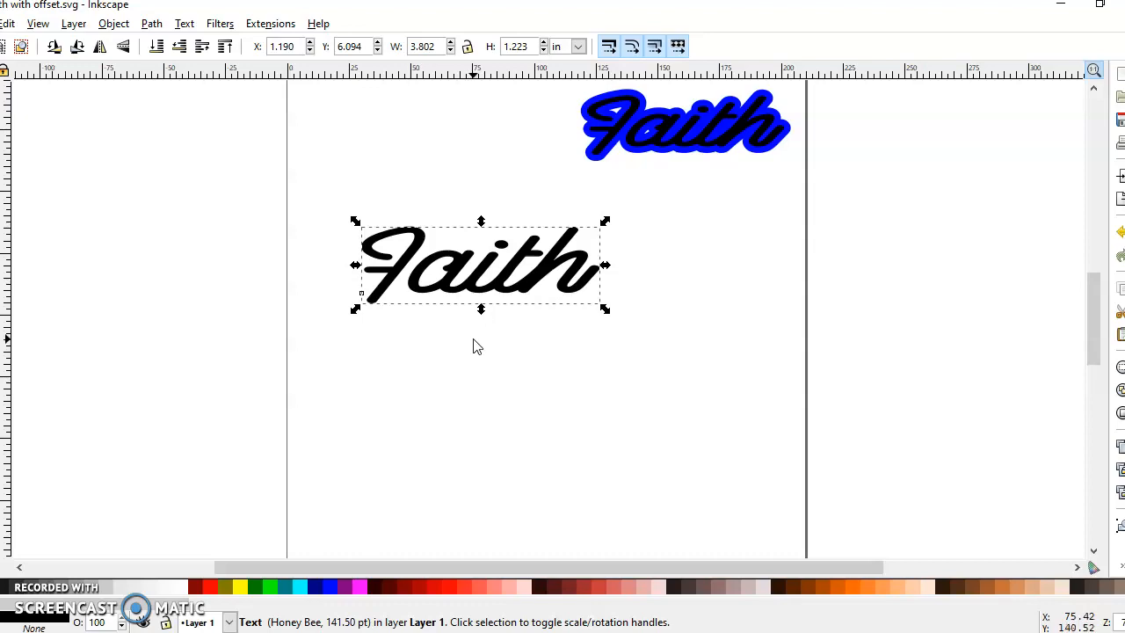
- Convert the Faith text to paths and ungroup the result into separate letters
left_click(153, 24)
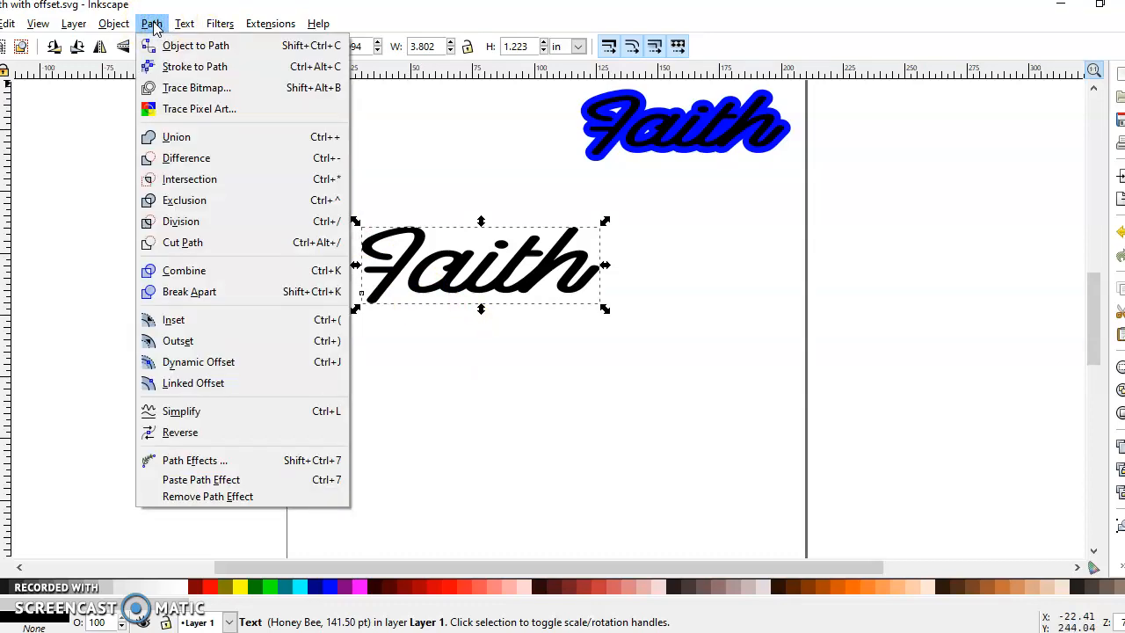
left_click(201, 51)
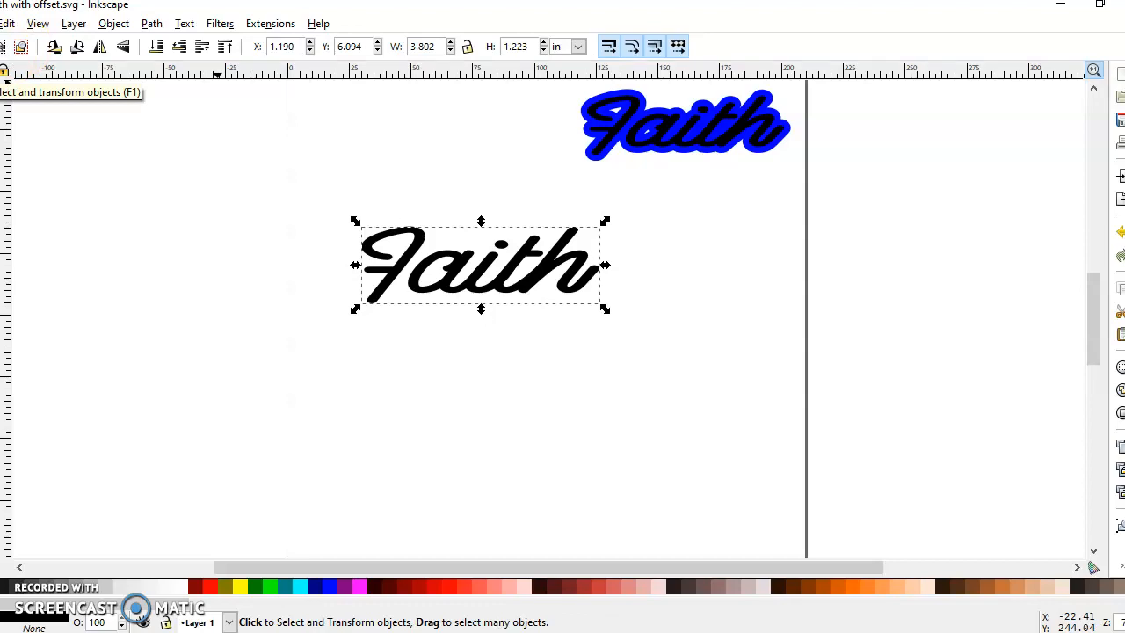
left_click(151, 25)
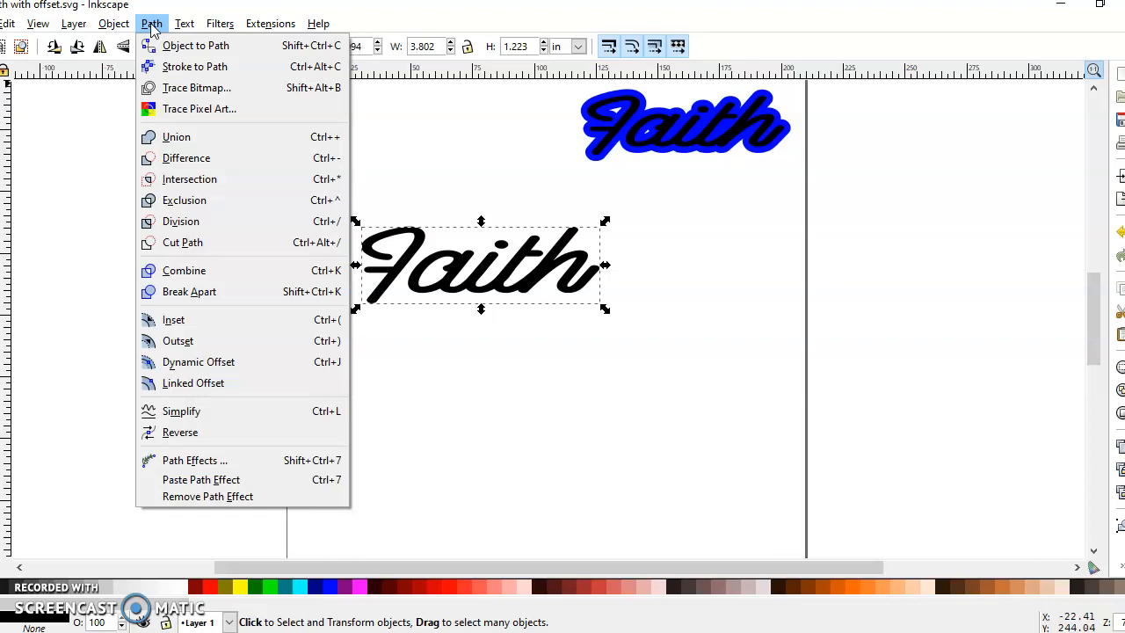
mouse_move(113, 28)
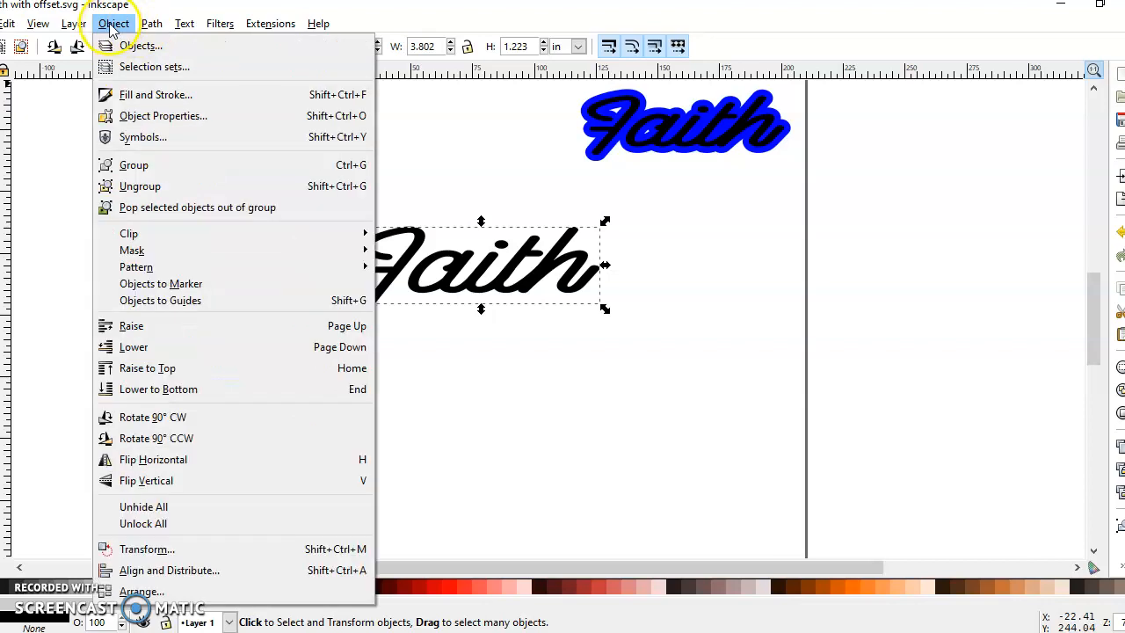
left_click(141, 186)
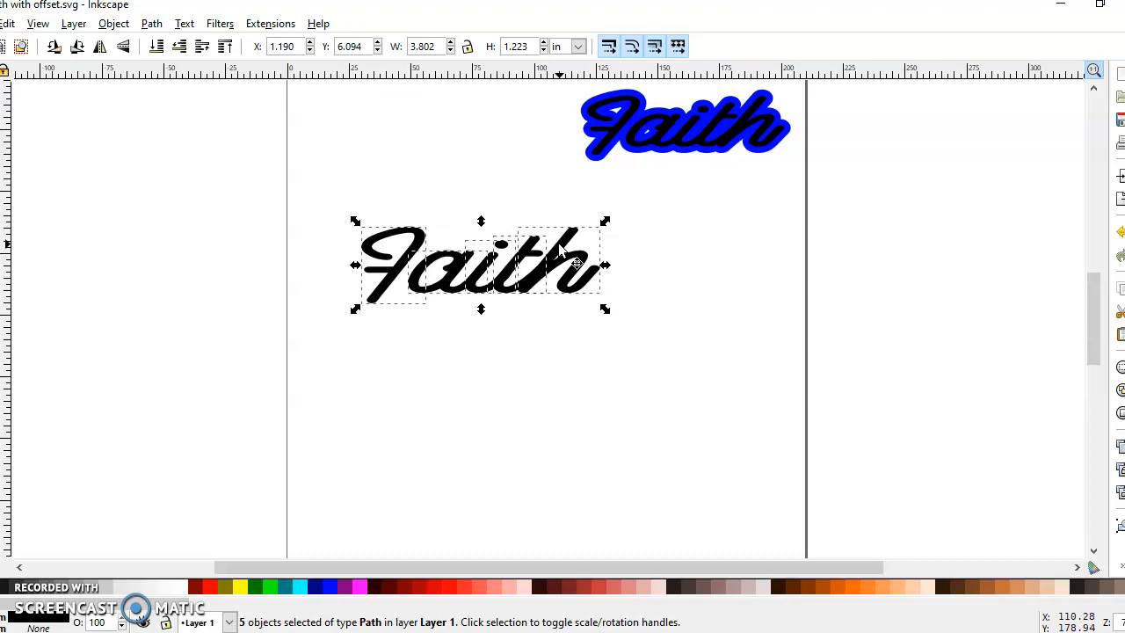
- Unite the separate letters into a single path with Union and shift the word slightly down and right
left_click(151, 23)
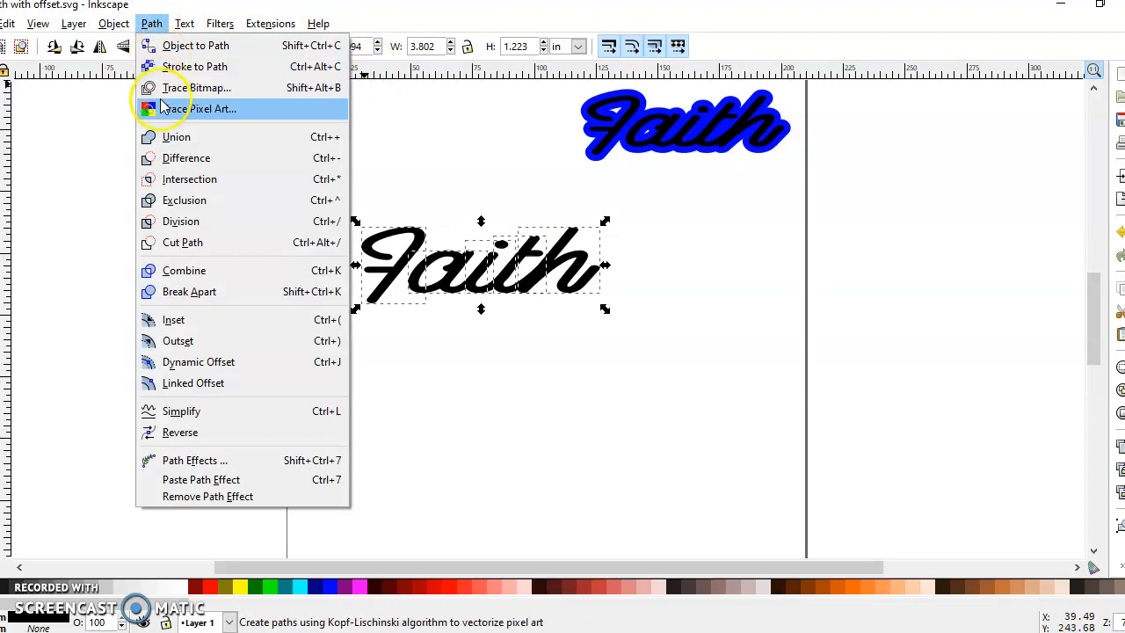
left_click(173, 137)
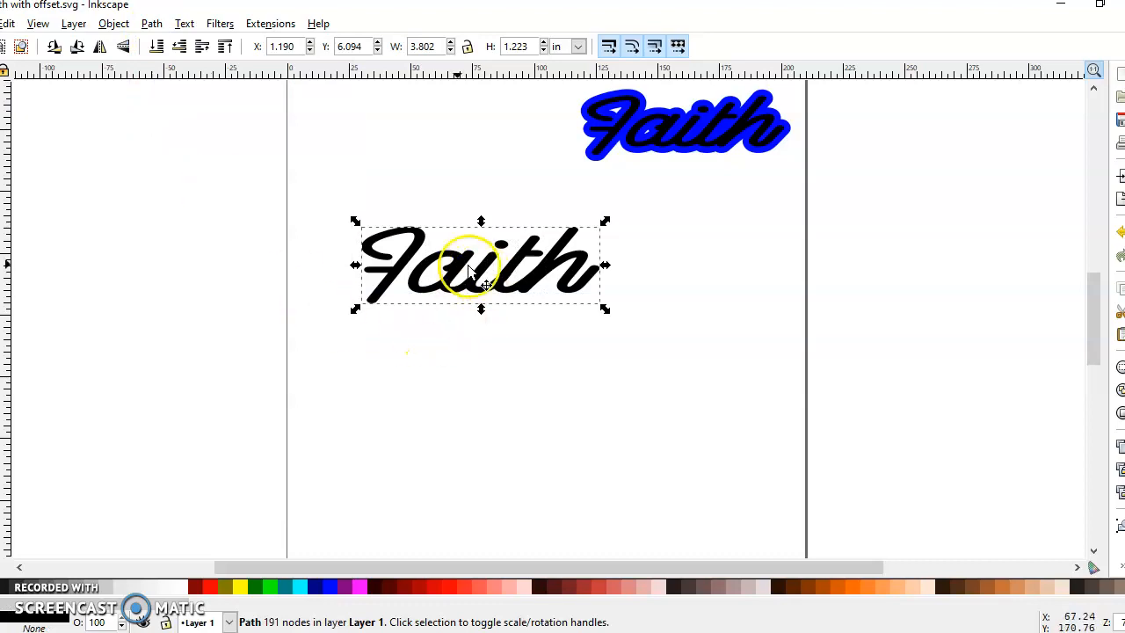
left_click_drag(439, 258, 463, 281)
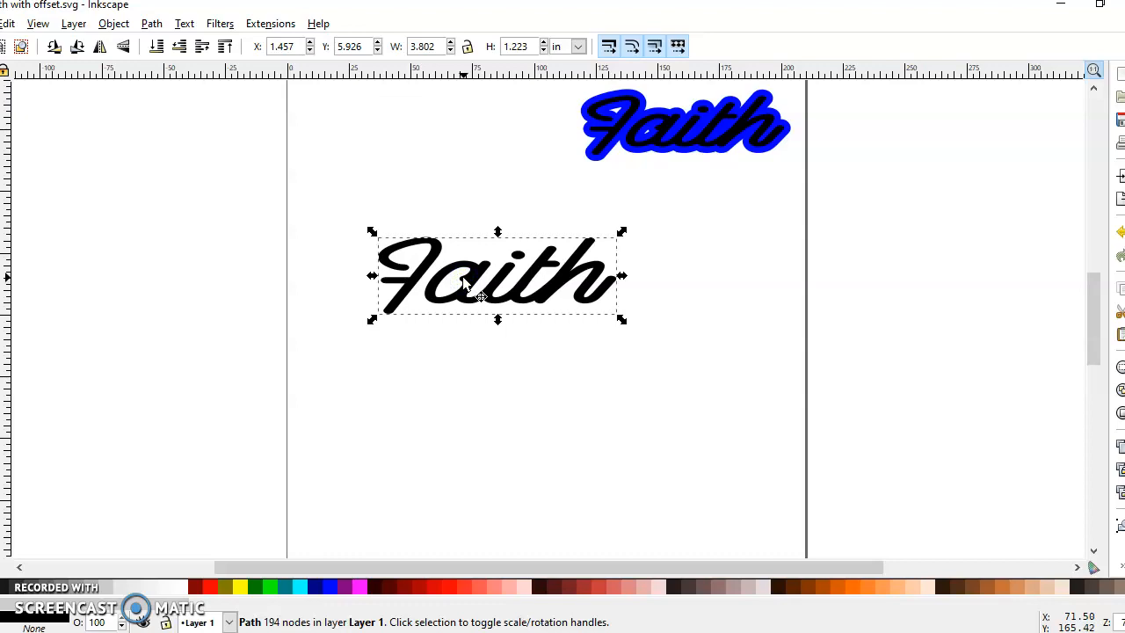
- Create a linked offset of the Faith path and outset it by about 4.28 pt
left_click(152, 24)
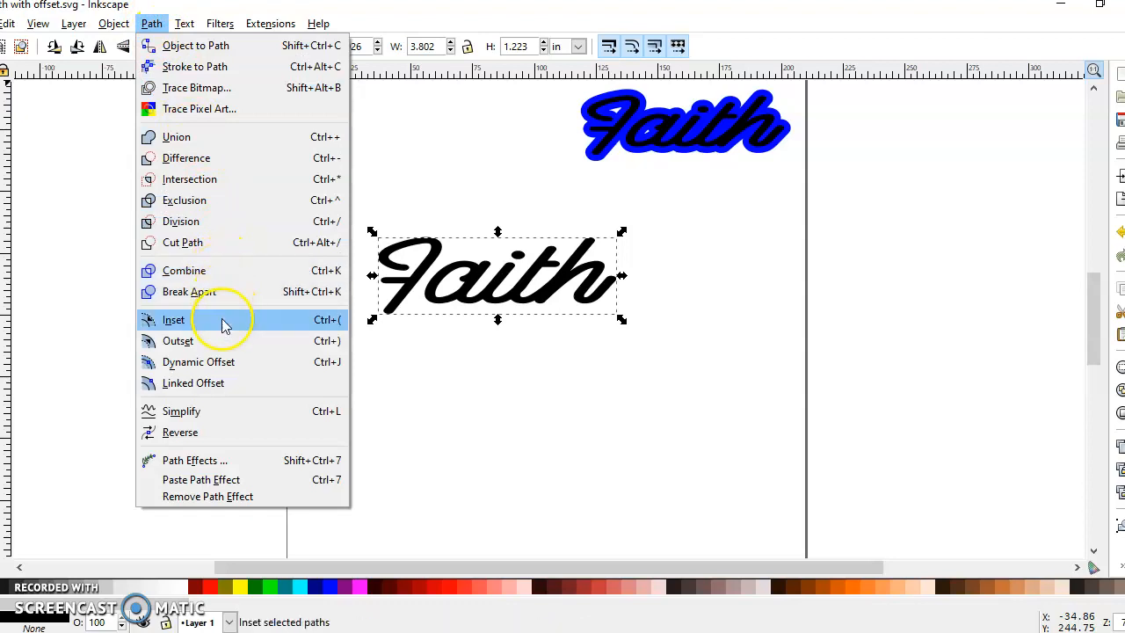
left_click(214, 389)
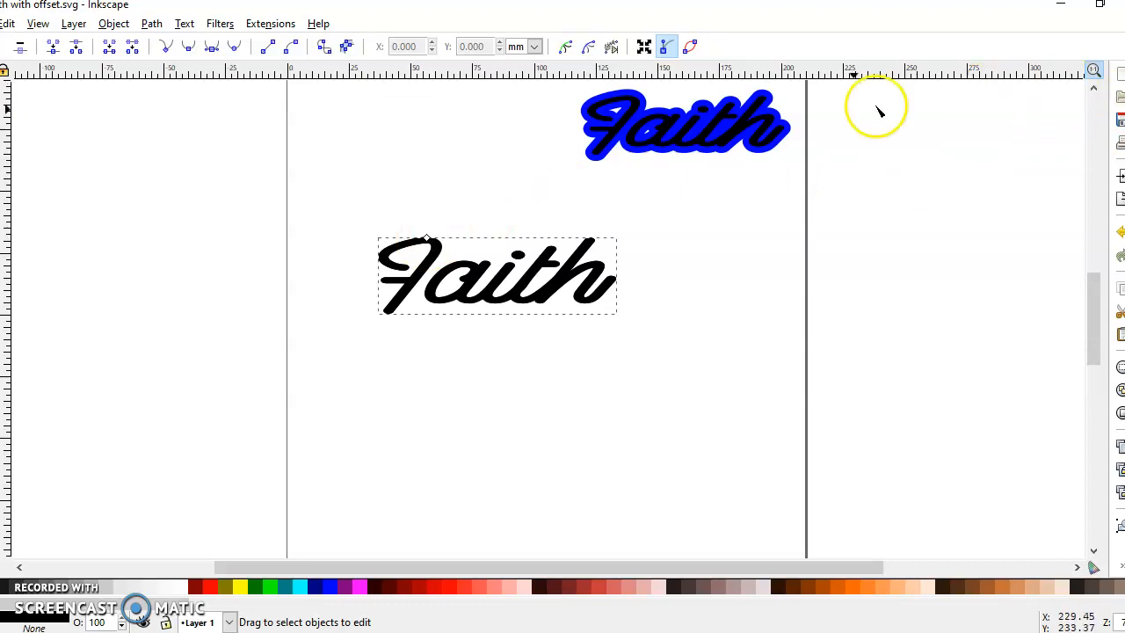
left_click_drag(429, 240, 430, 231)
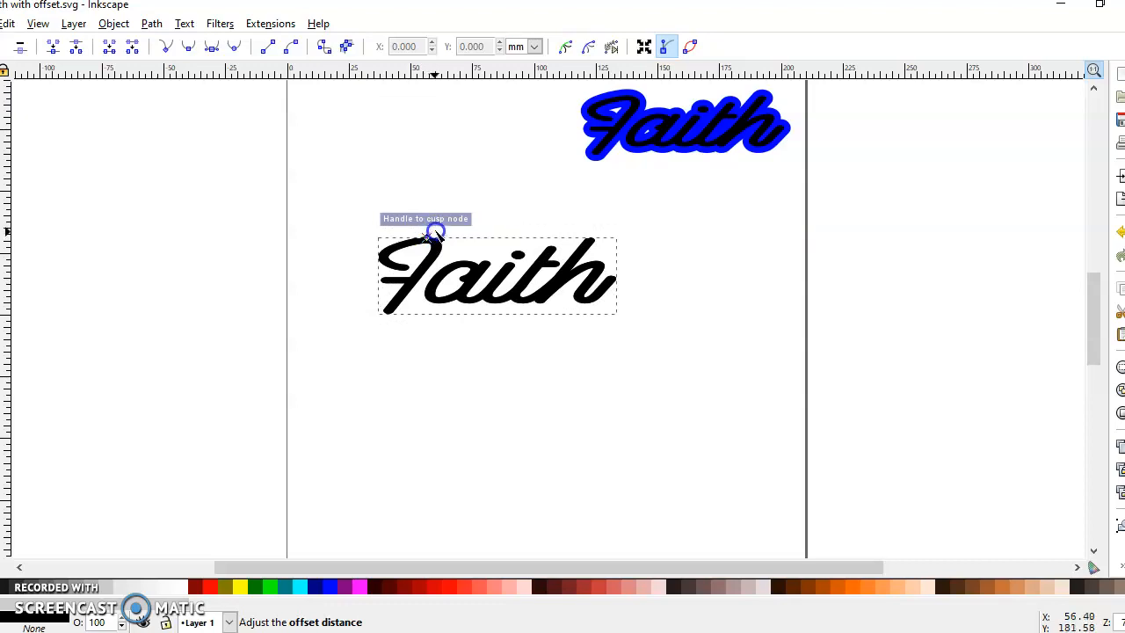
left_click_drag(430, 242, 435, 229)
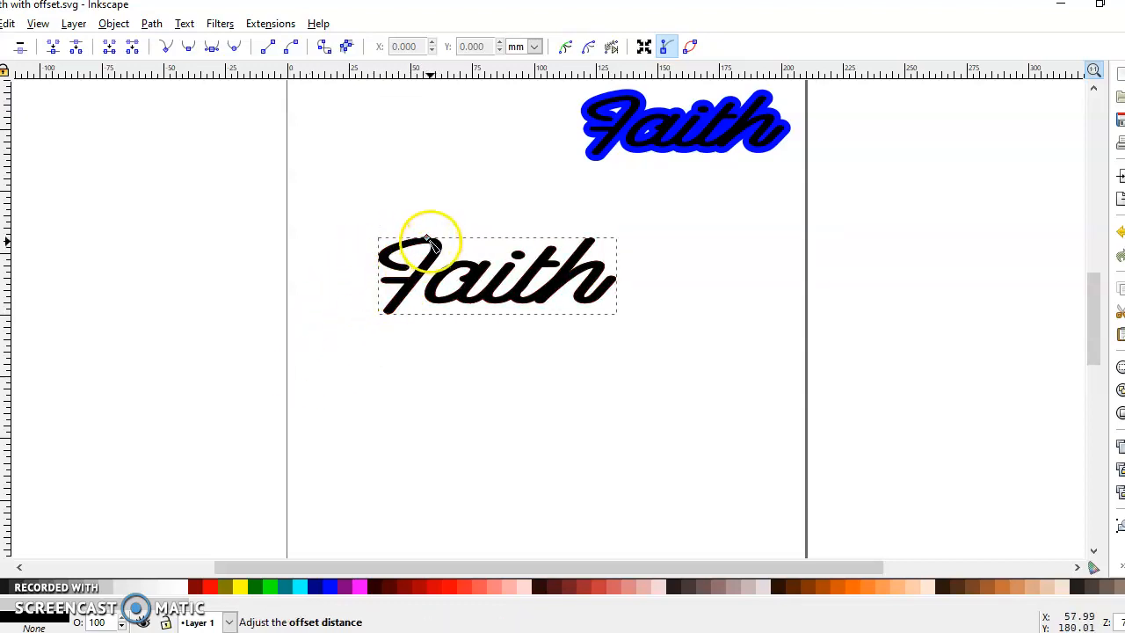
left_click_drag(420, 230, 427, 242)
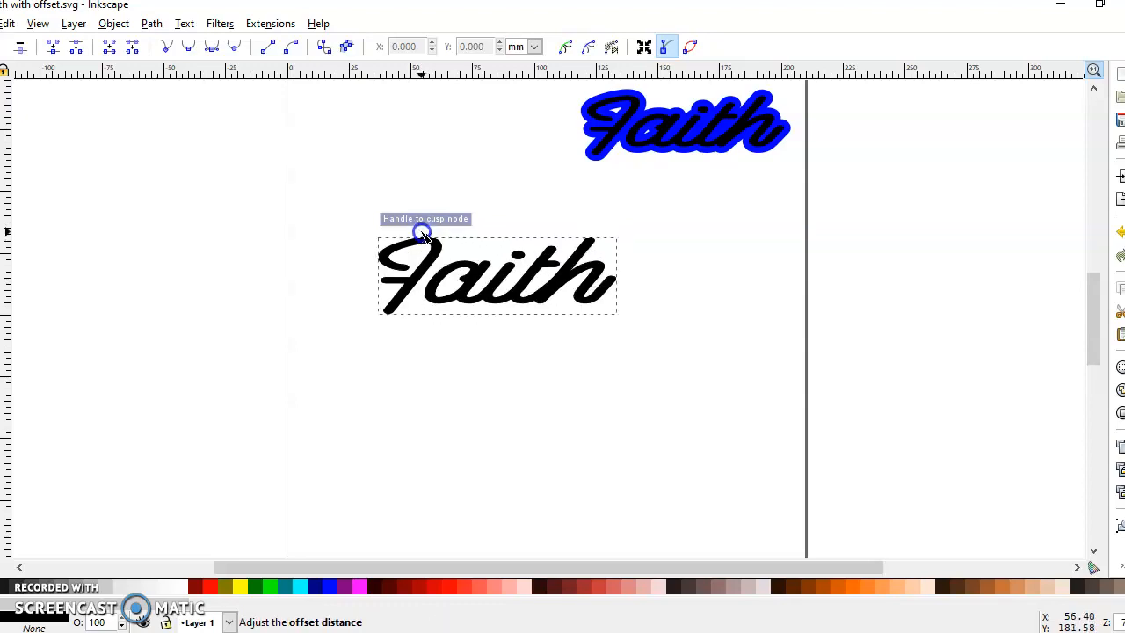
mouse_move(423, 234)
left_mouse_down()
mouse_move(427, 276)
mouse_move(414, 225)
mouse_move(435, 239)
mouse_move(447, 228)
mouse_move(432, 235)
mouse_move(434, 222)
mouse_move(442, 225)
mouse_move(426, 236)
mouse_move(413, 226)
mouse_move(452, 344)
mouse_move(414, 231)
left_mouse_up()
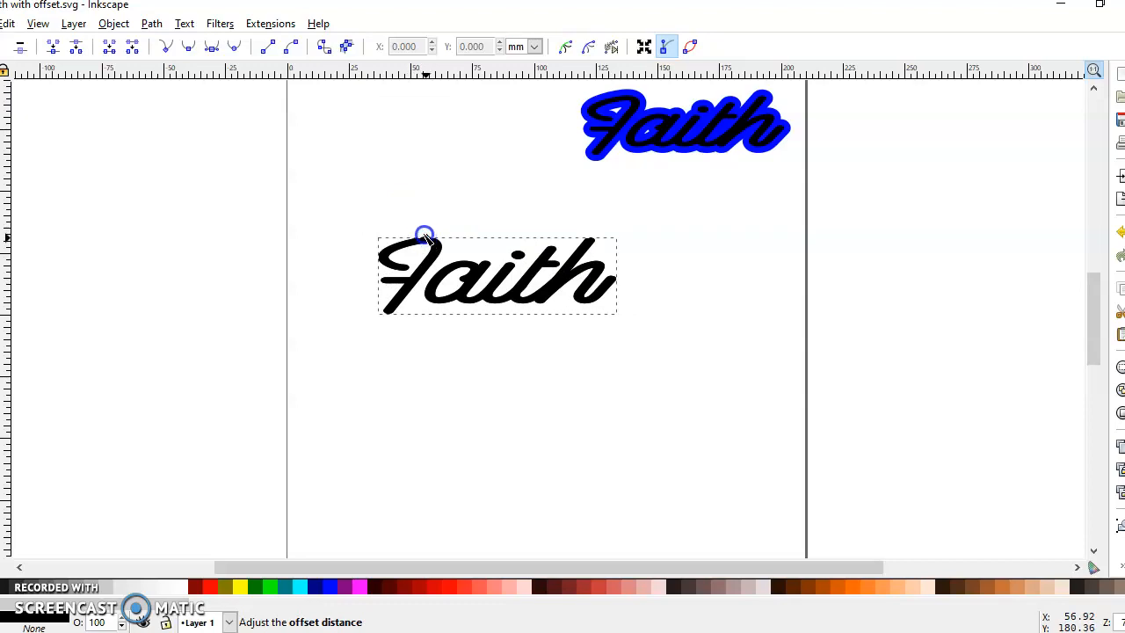
mouse_move(420, 231)
left_mouse_down()
mouse_move(442, 232)
mouse_move(437, 240)
left_mouse_up()
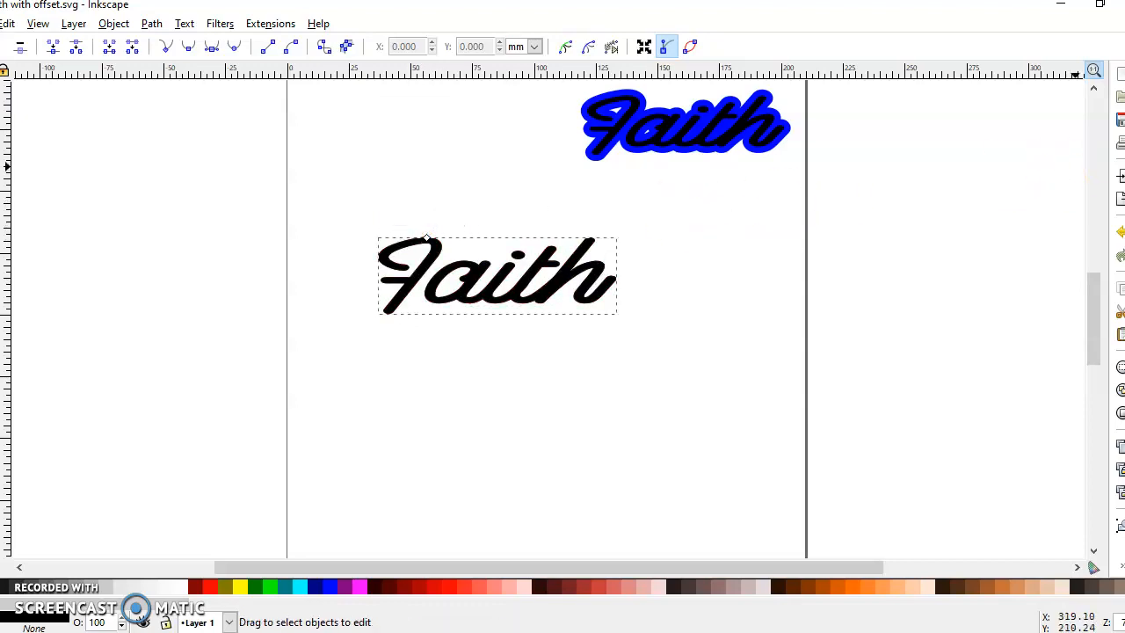
left_click_drag(427, 242, 437, 231)
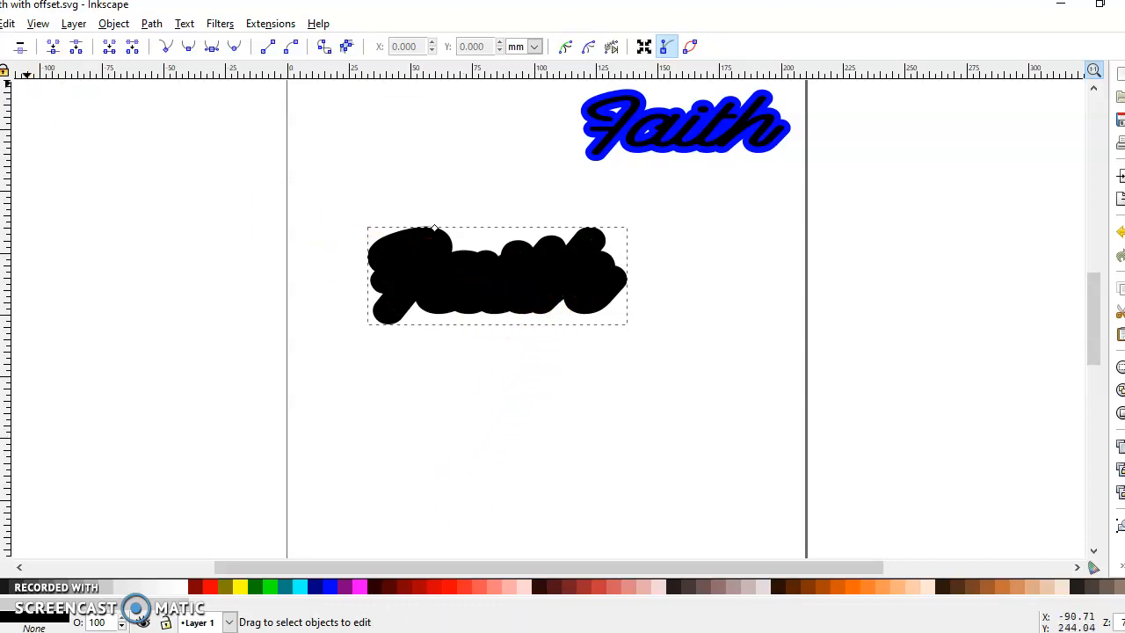
- Move the original lettering below its thick offset shape and convert the linked offset to a path
left_click(0, 74)
left_click_drag(504, 301, 500, 439)
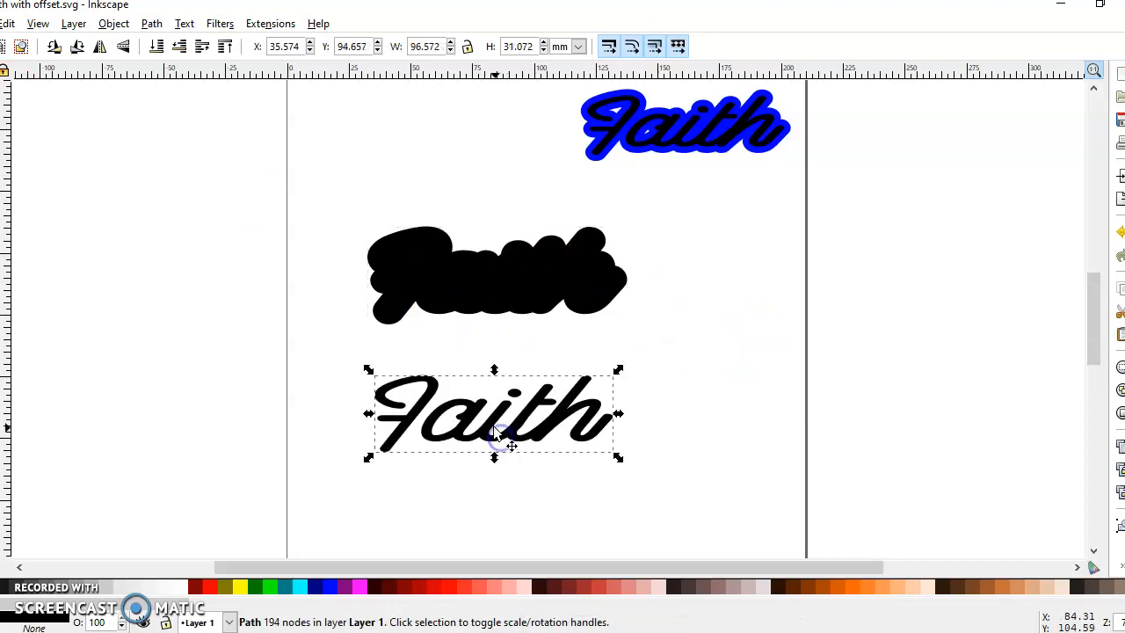
left_click(484, 292)
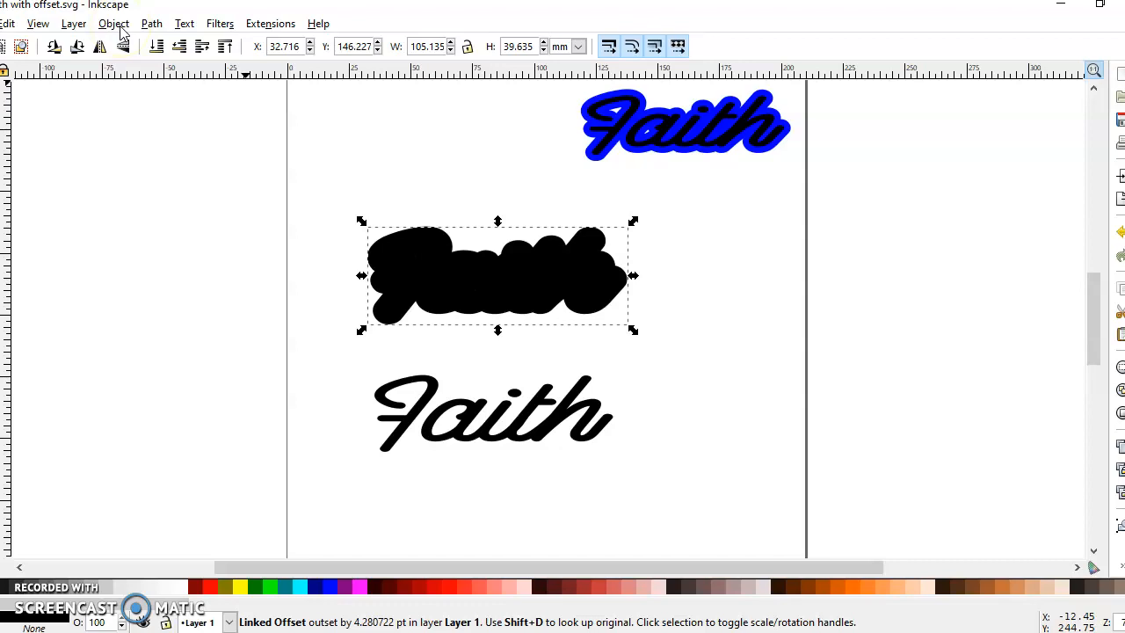
left_click(151, 23)
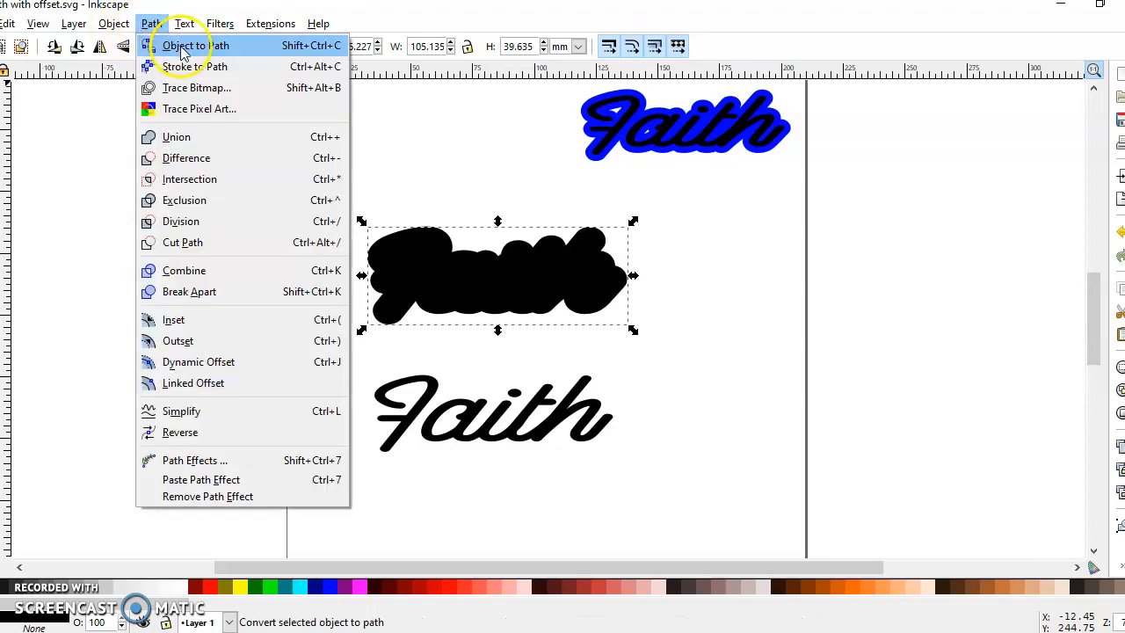
left_click(182, 46)
- Shift the offset shape slightly right and move the black lettering up to just beneath it
left_click_drag(484, 271, 510, 267)
left_click_drag(503, 422, 525, 375)
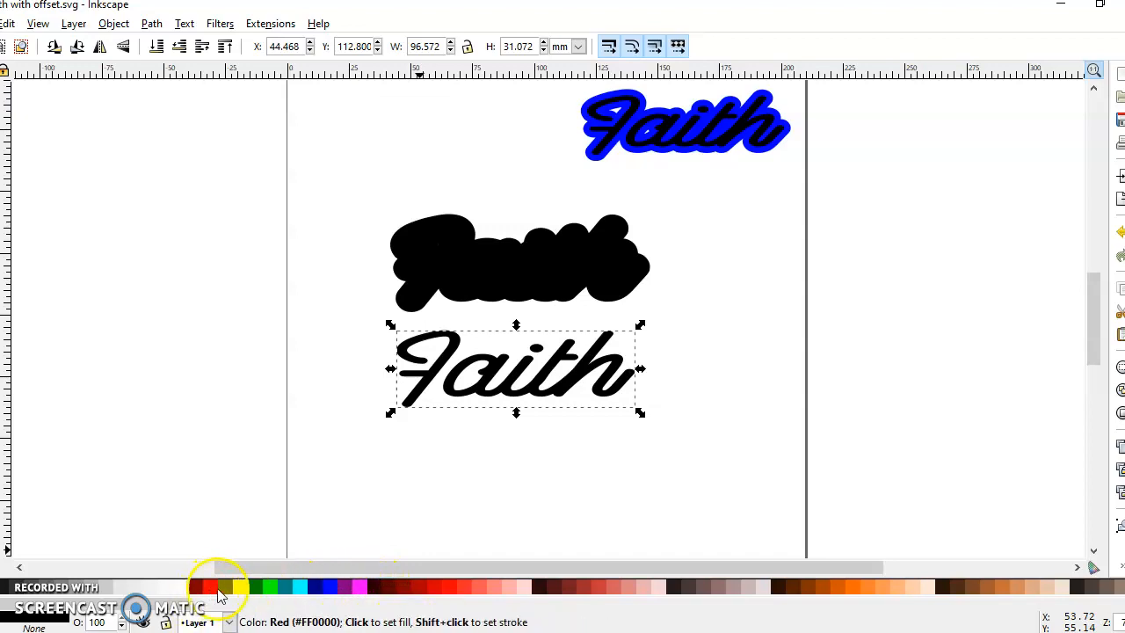
- Fill the Faith lettering with red and place it over the black offset shape
left_click(211, 587)
left_click_drag(532, 387, 538, 274)
left_click(530, 425)
- Group the red lettering with its black offset shape and shift the group slightly down the page
left_click_drag(368, 207, 683, 335)
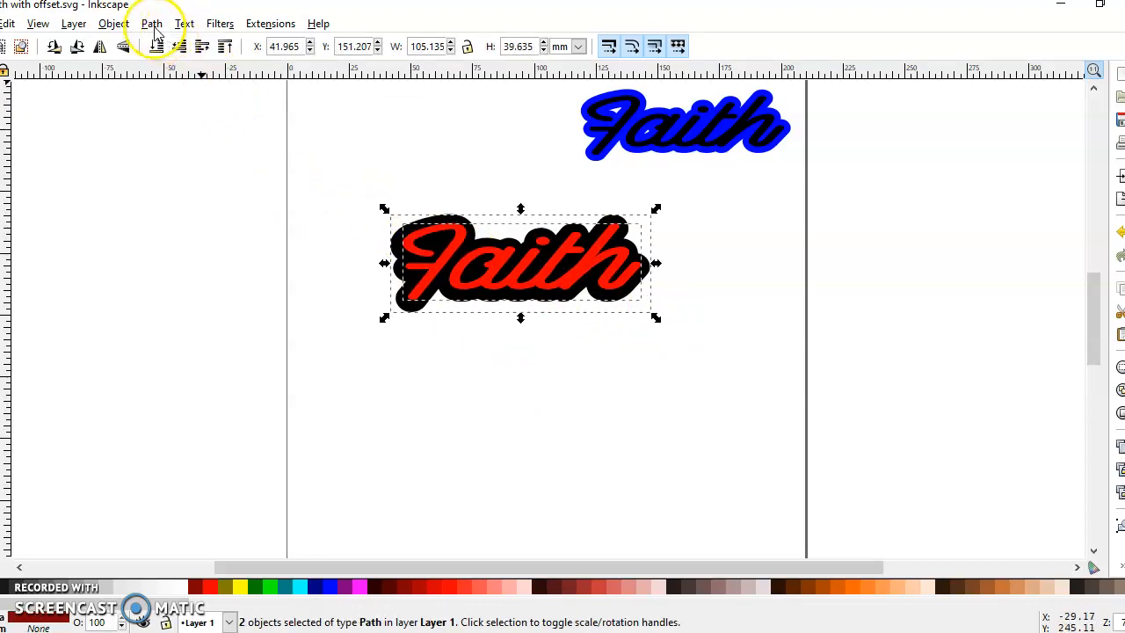
left_click(113, 24)
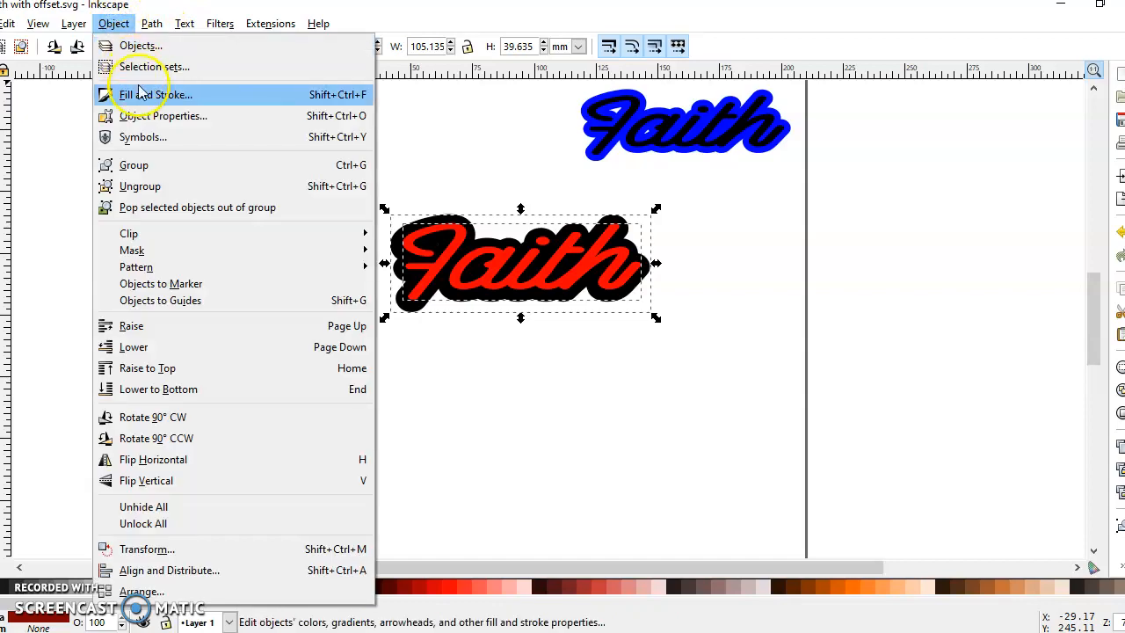
left_click(149, 165)
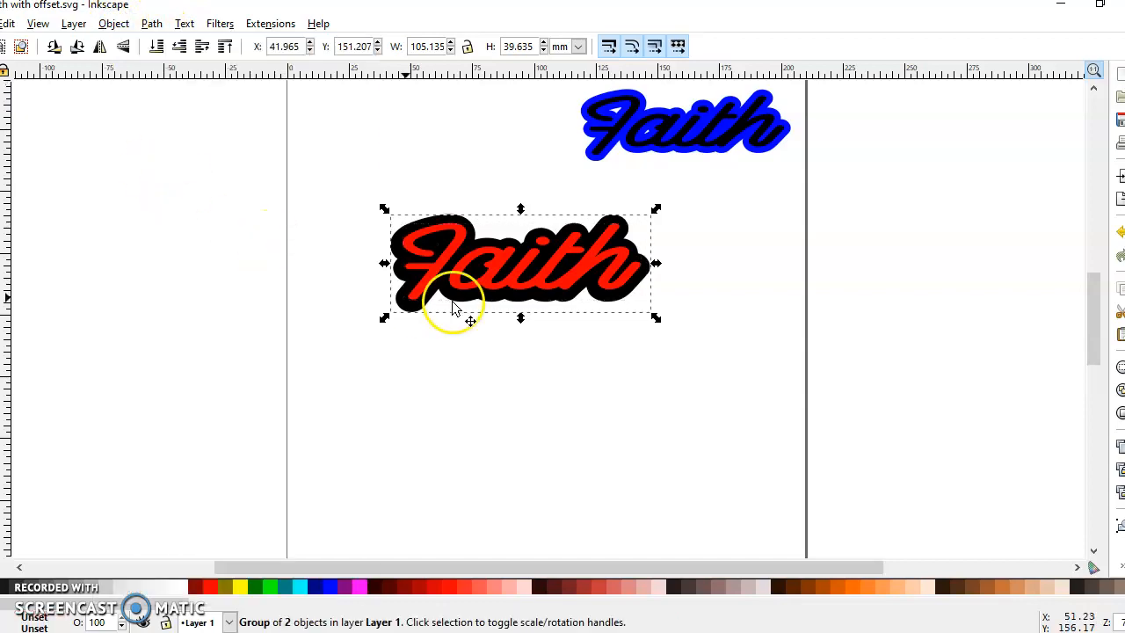
left_click_drag(512, 241, 509, 266)
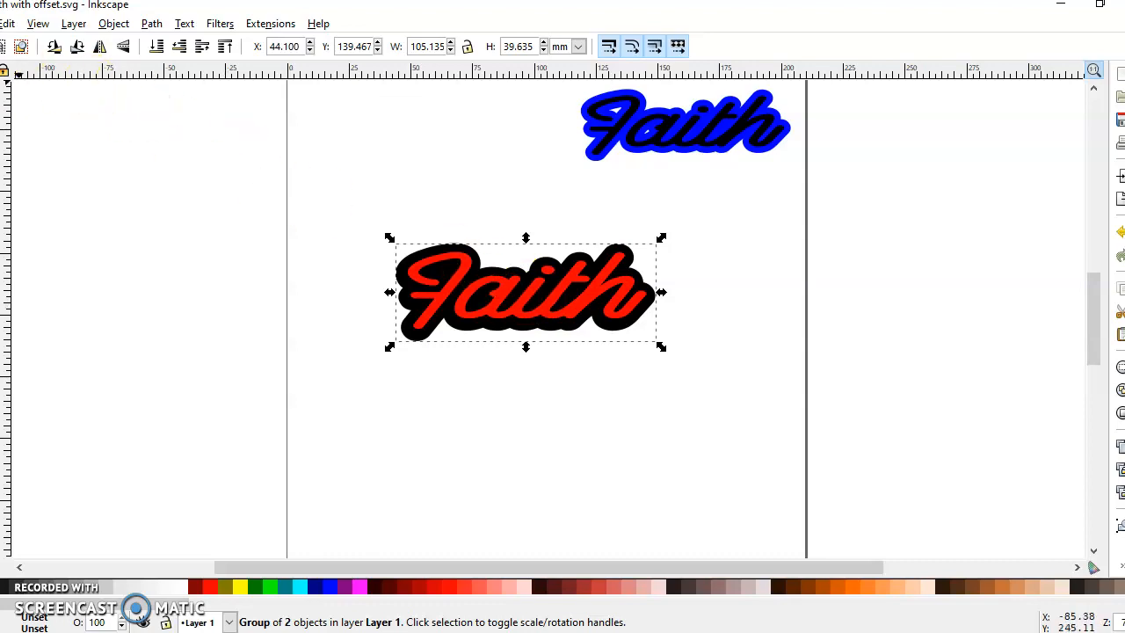
- Try to save the drawing as Plain SVG with the title "faith offset in red", then decline replacing the existing file
left_click(0, 24)
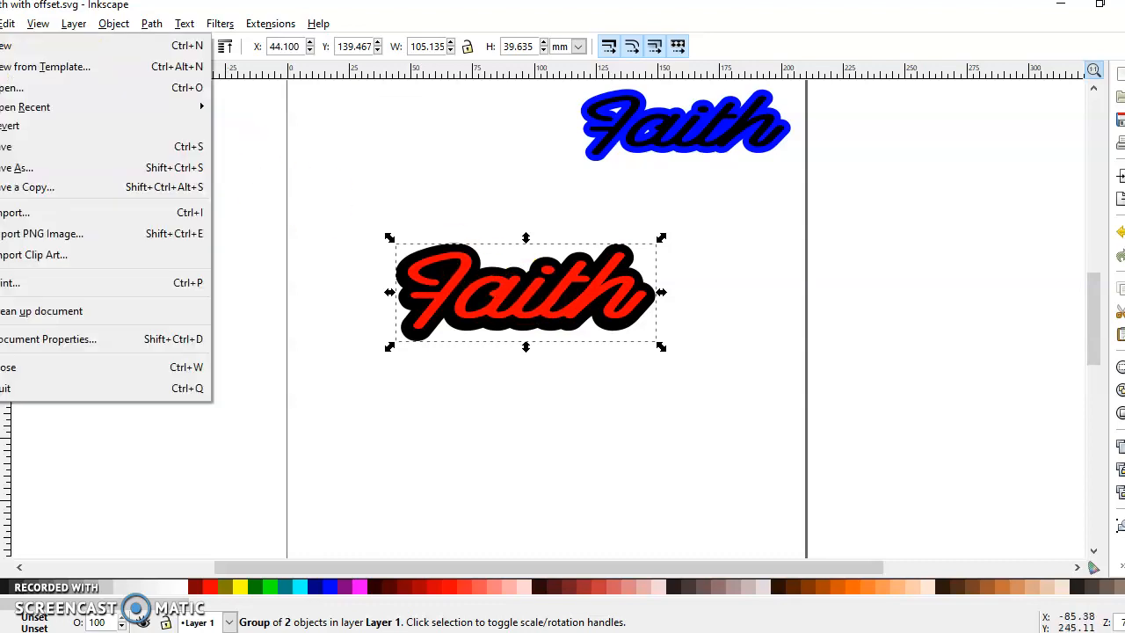
left_click(21, 168)
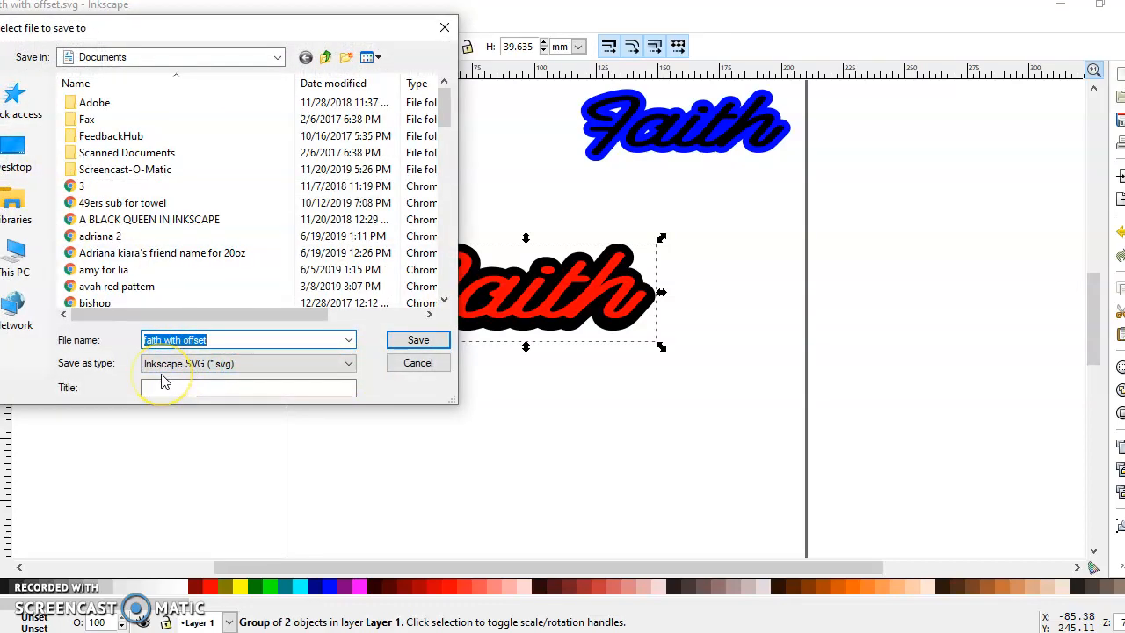
left_click(350, 366)
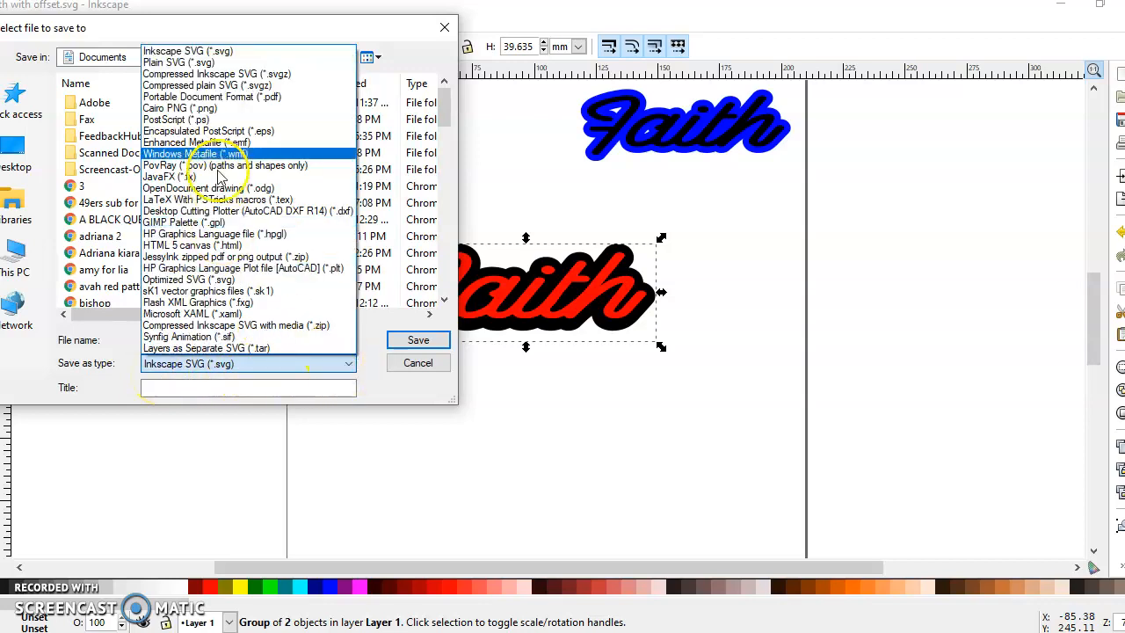
left_click(192, 65)
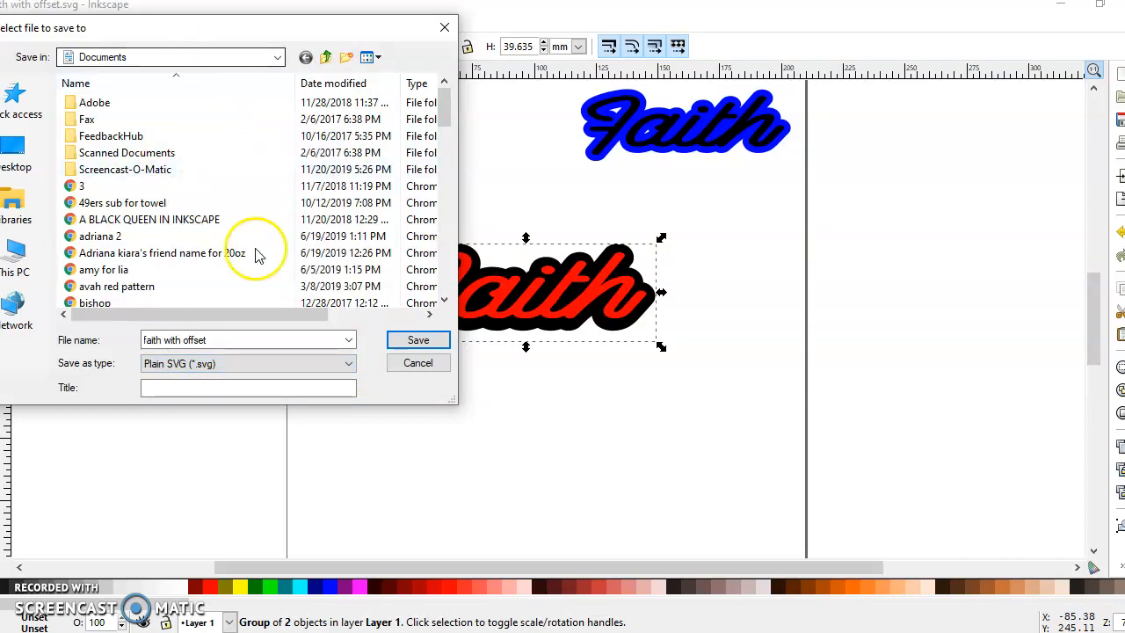
left_click(197, 391)
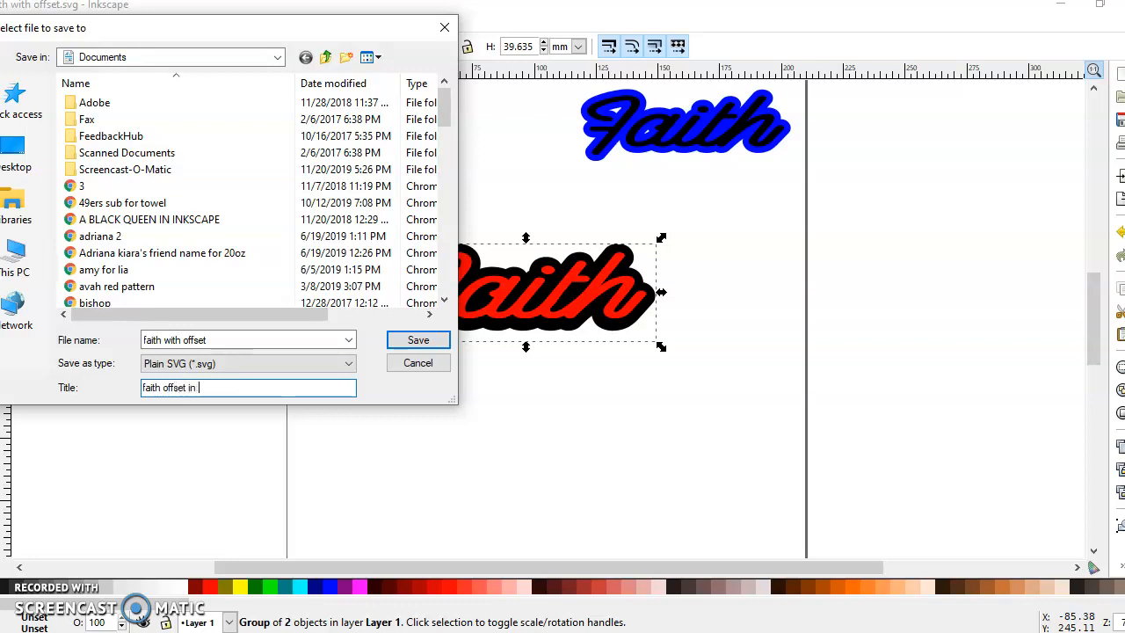
left_click(418, 339)
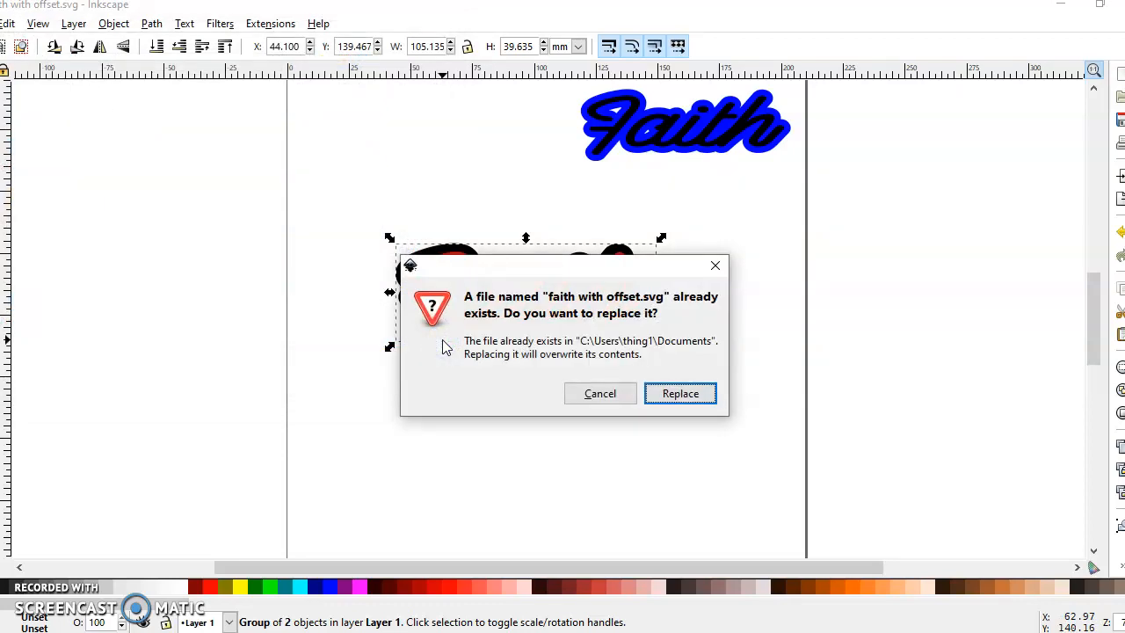
left_click(599, 394)
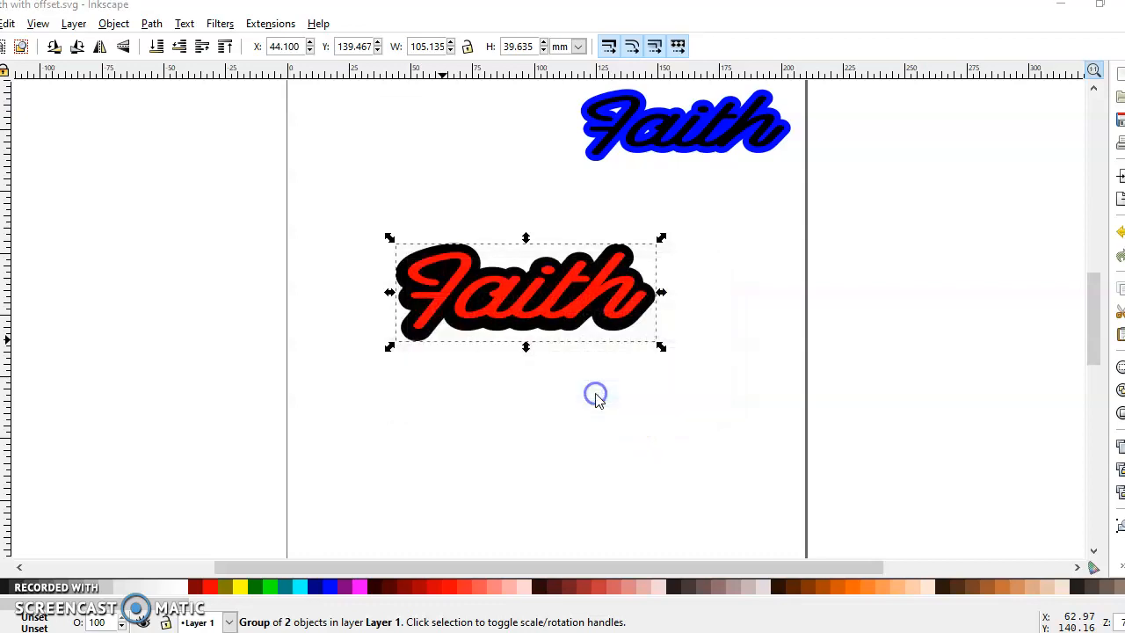
- Save the drawing as Inkscape SVG with the title "faith in red with offset", replacing the existing "faith with offset" file
left_click(222, 388)
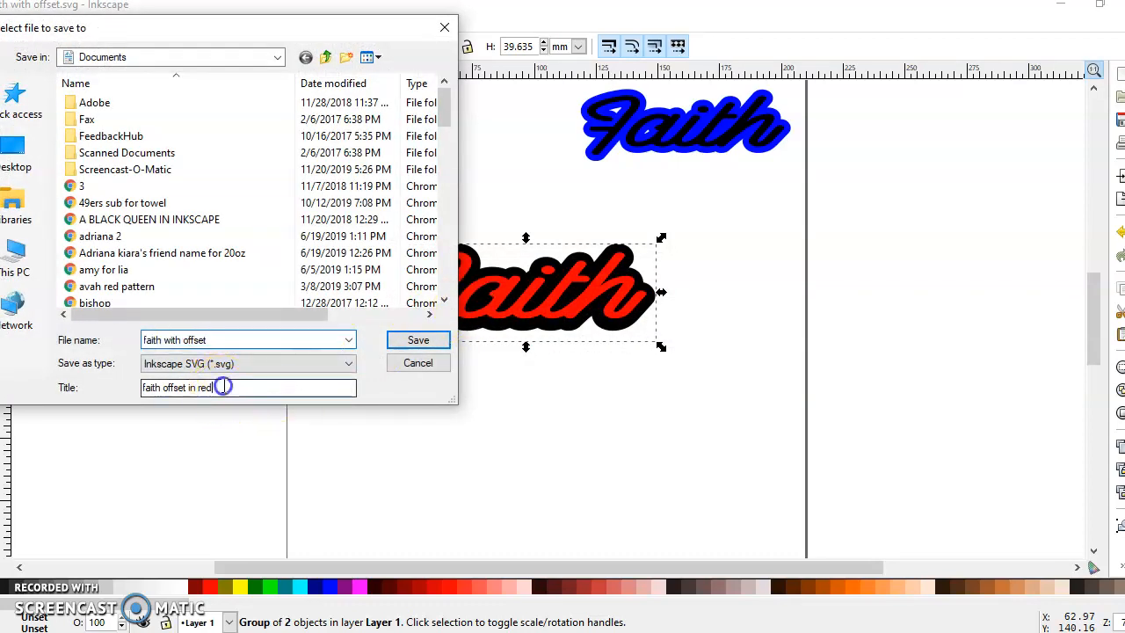
key("BackSpace")
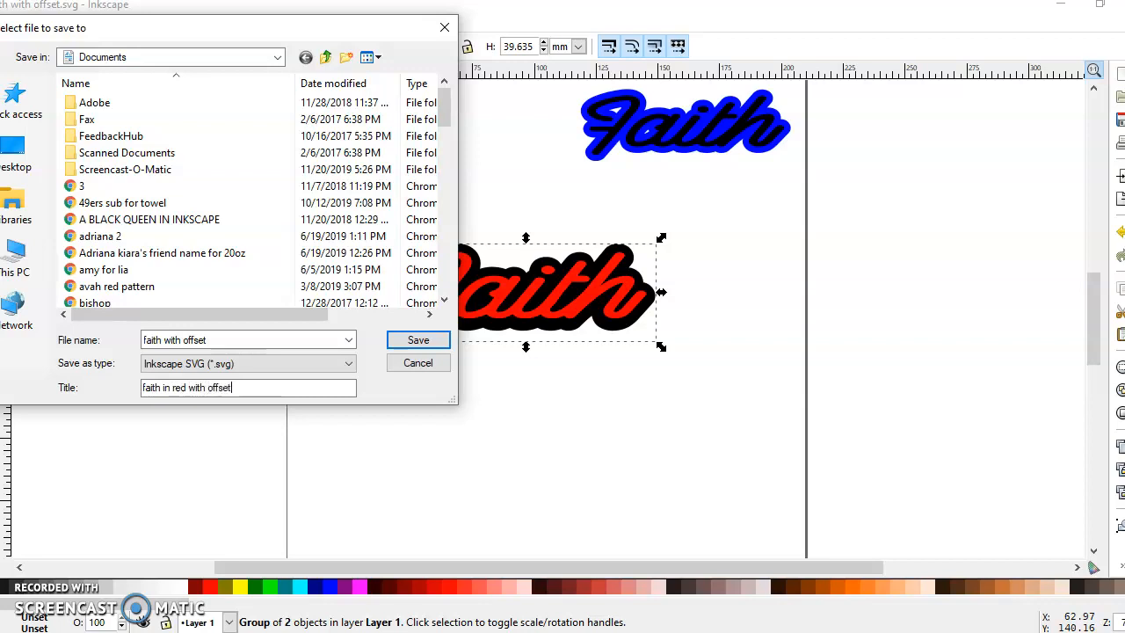
left_click(431, 341)
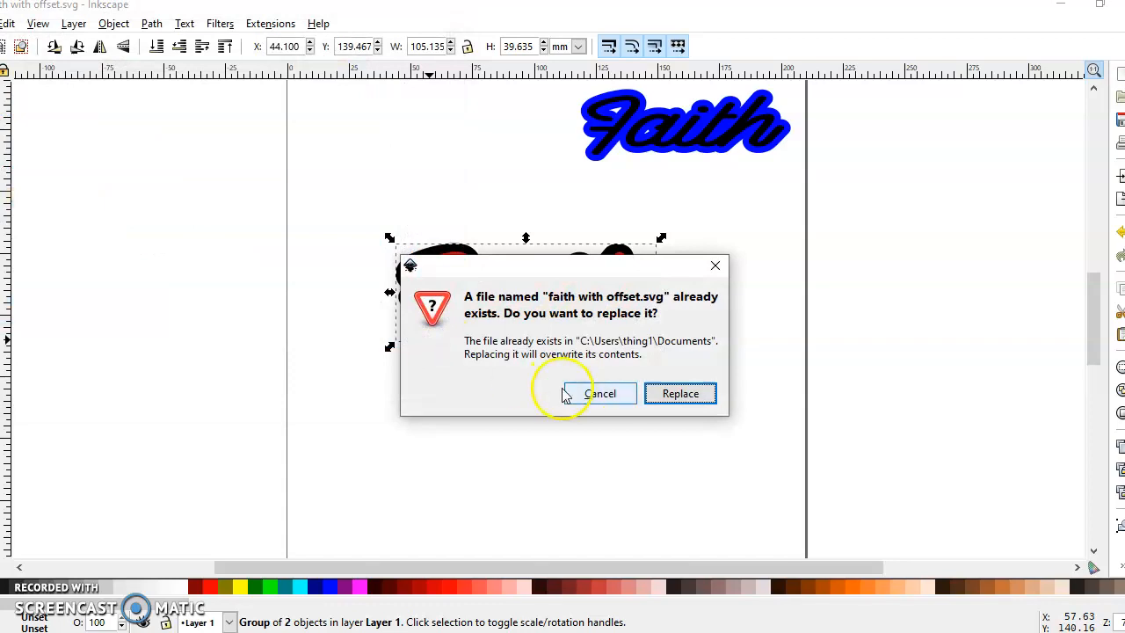
left_click(664, 399)
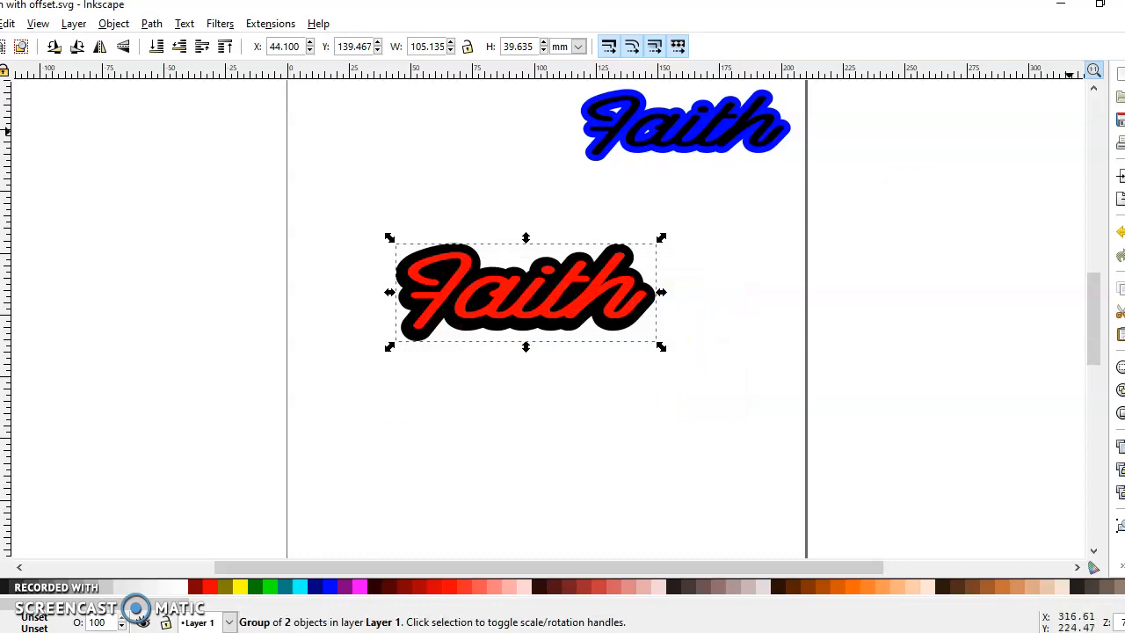
- Minimize Inkscape, switch to Cricut Design Space in Chrome and start a new blank project
left_click(1062, 7)
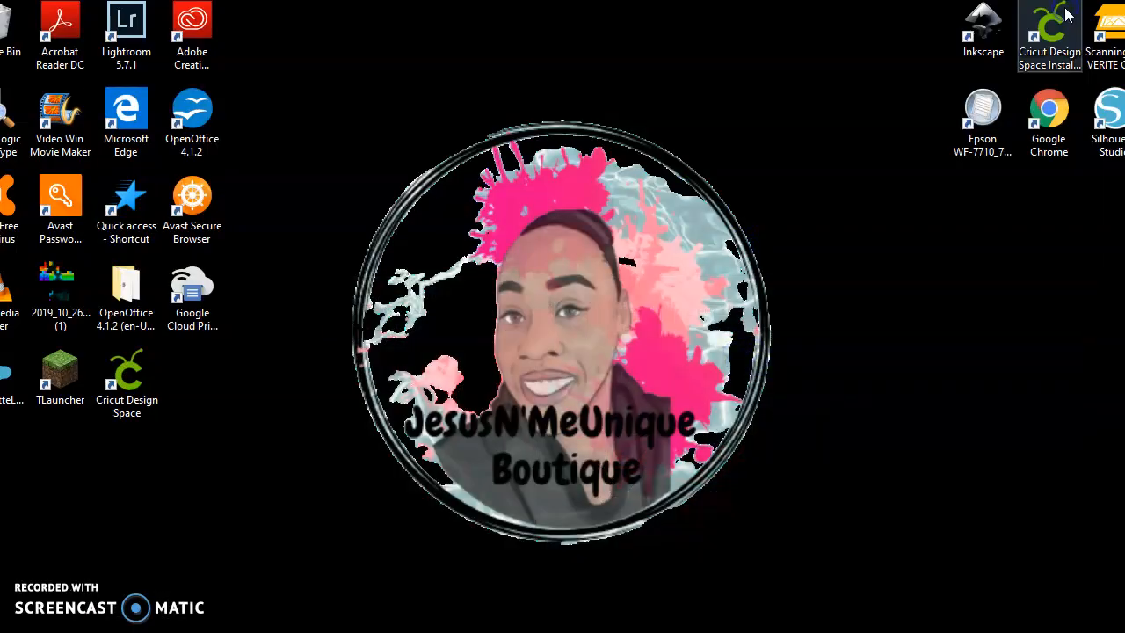
mouse_move(759, 632)
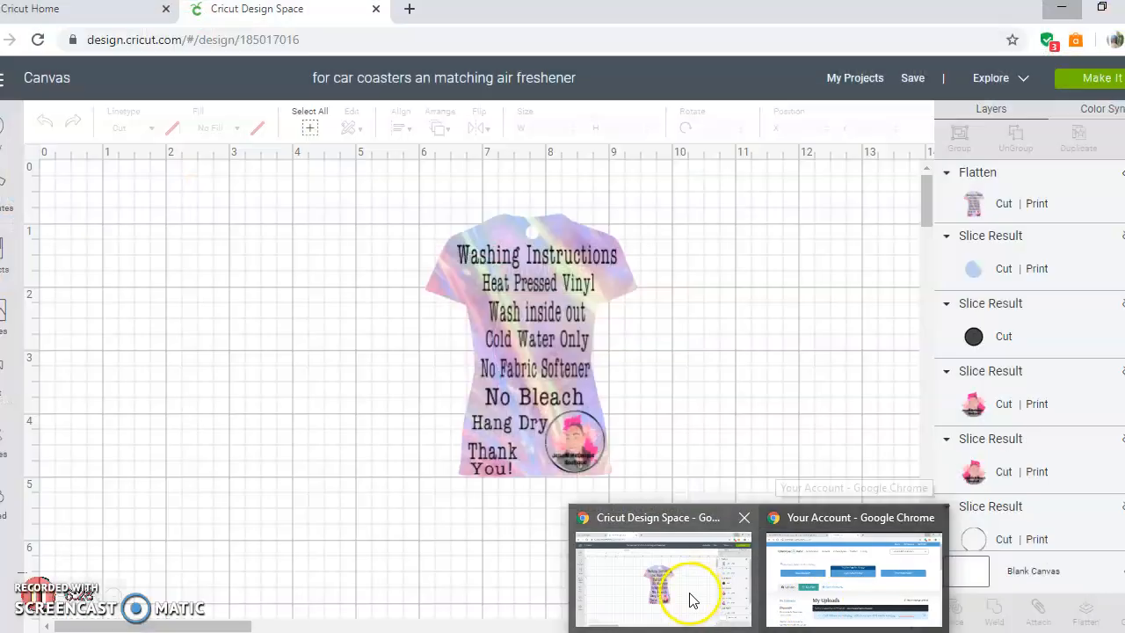
left_click(690, 598)
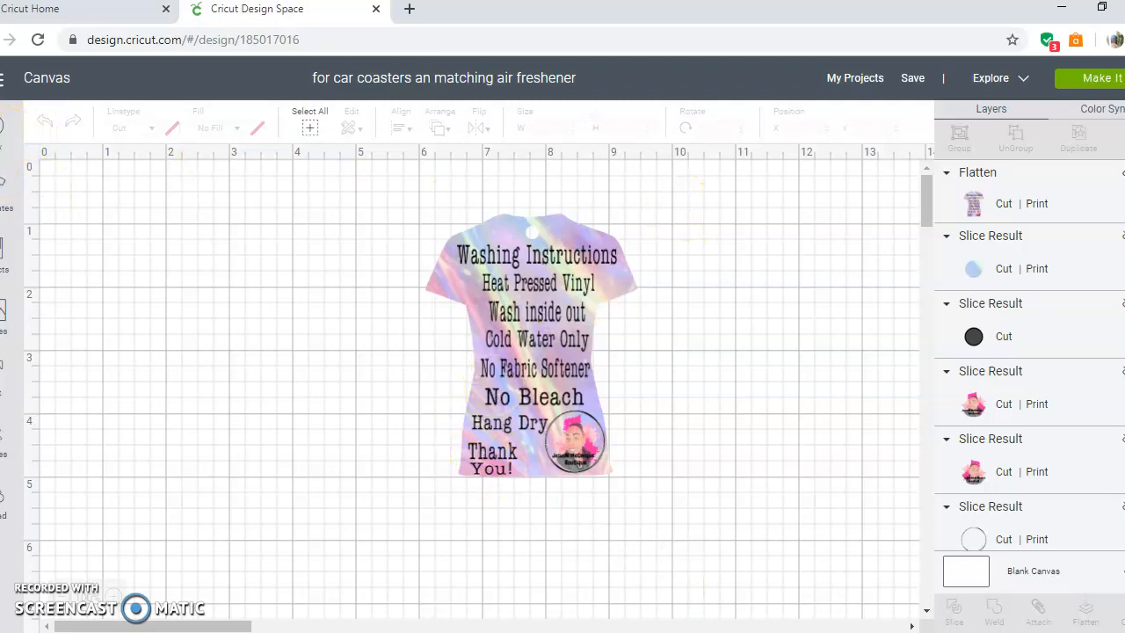
left_click(1, 126)
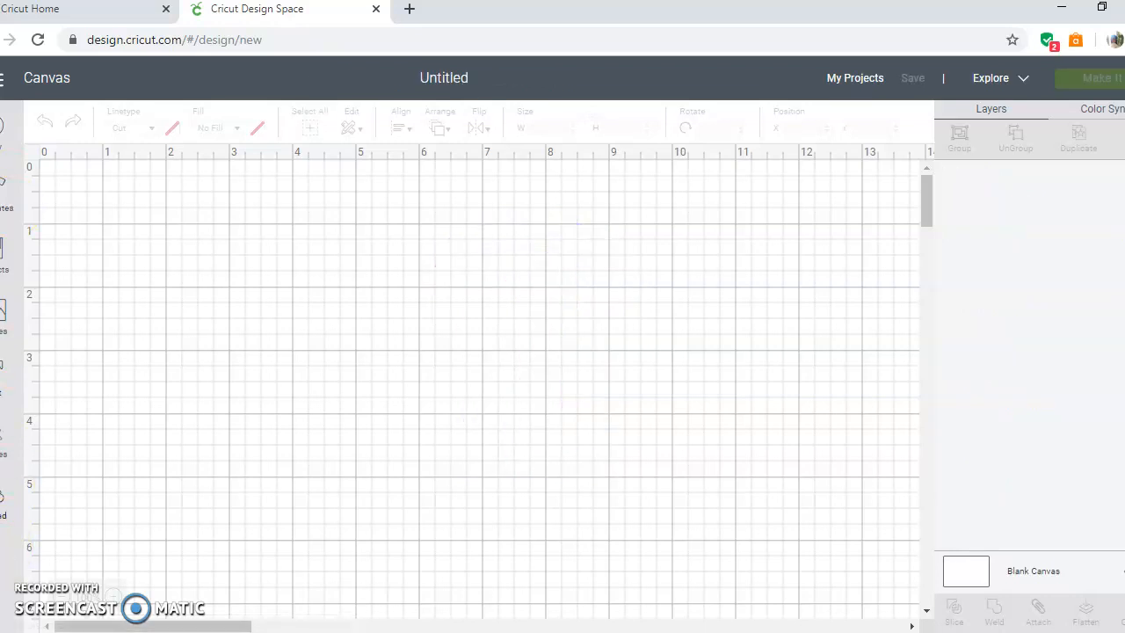
- Upload "faith with offset.svg" from Documents as an image and save it to the uploads
left_click(2, 499)
left_click(310, 350)
left_click(554, 359)
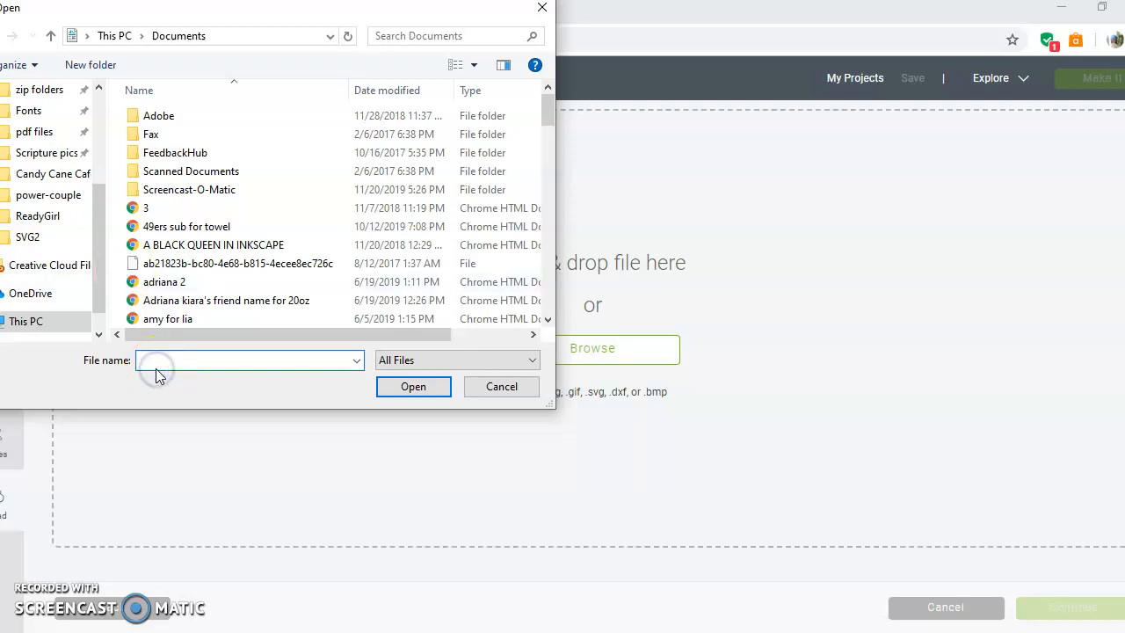
type("fa")
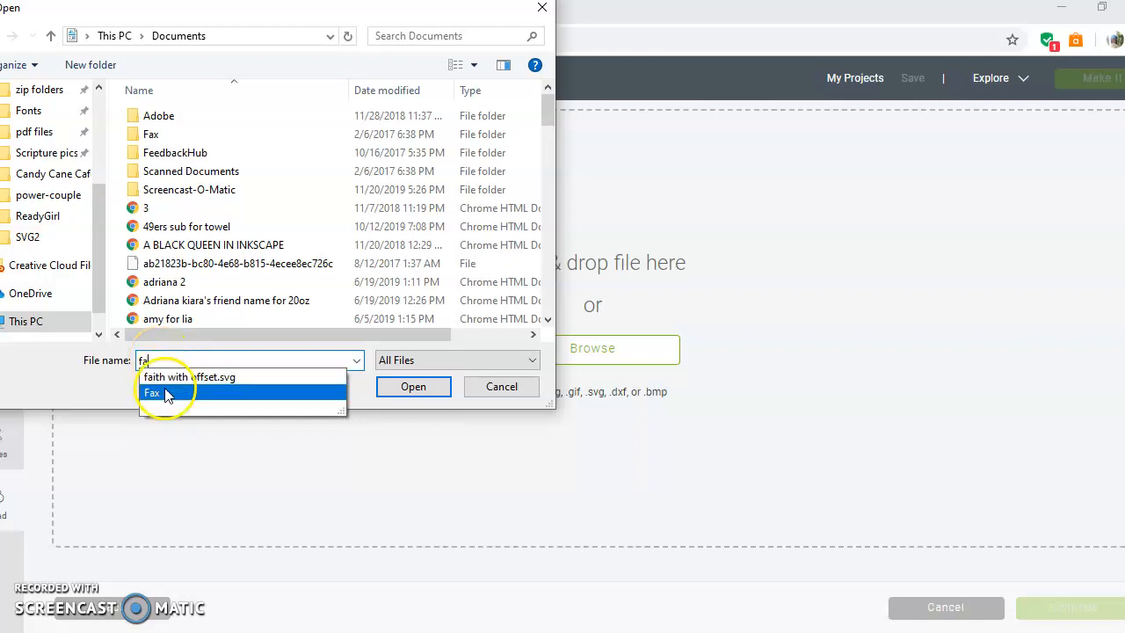
left_click(168, 378)
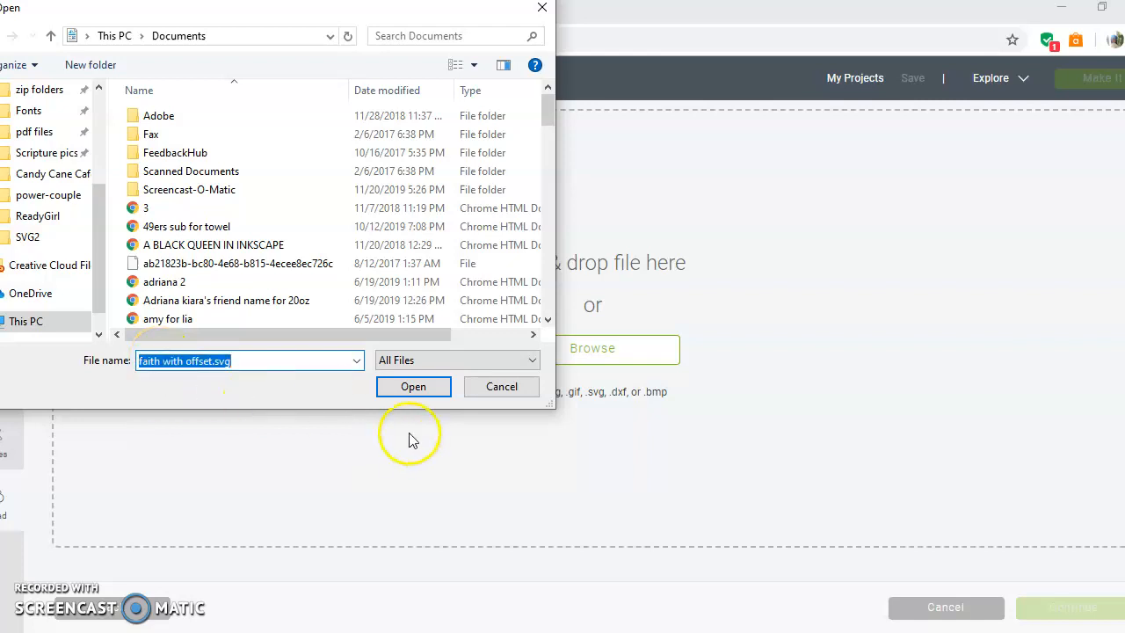
left_click(400, 392)
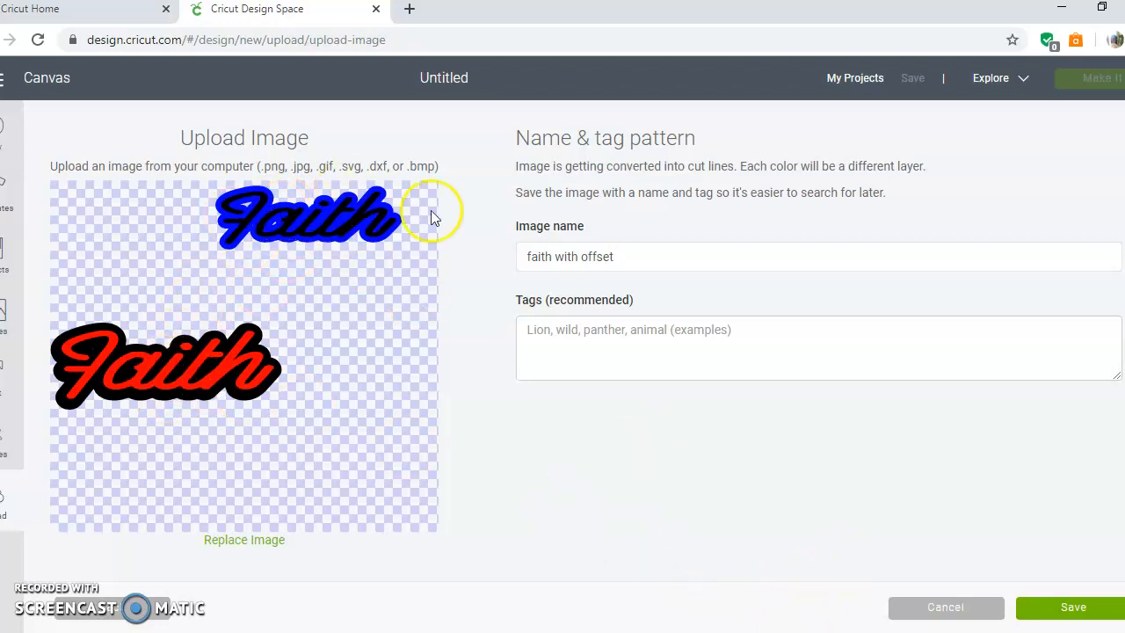
left_click(1030, 607)
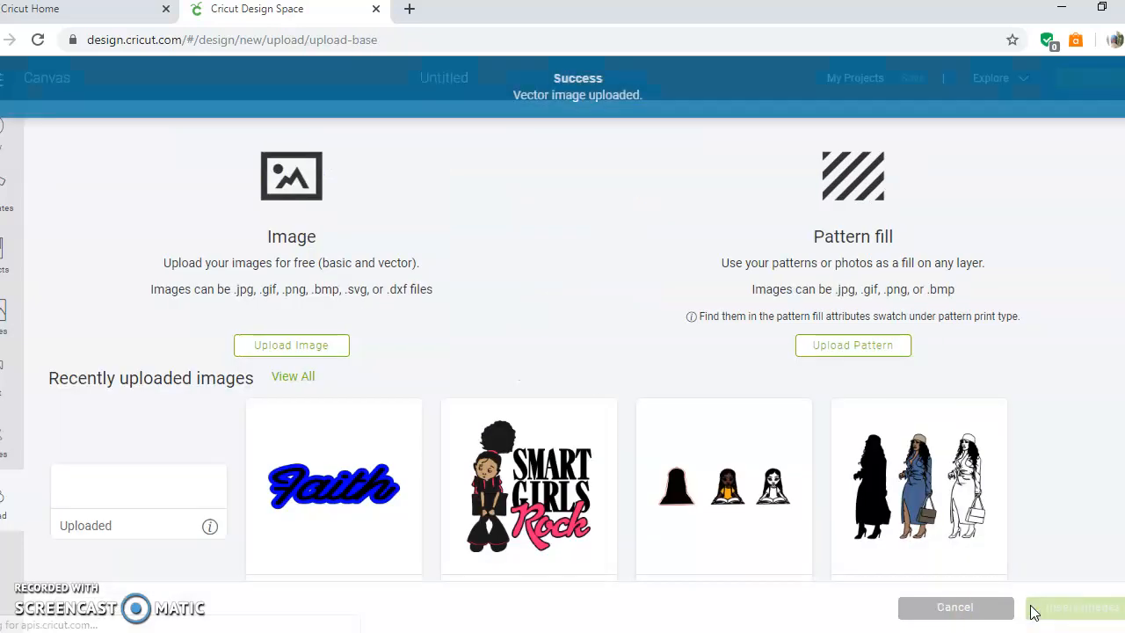
- Insert the uploaded image with both Faith designs onto the canvas and ungroup them into two separate designs
left_click(123, 471)
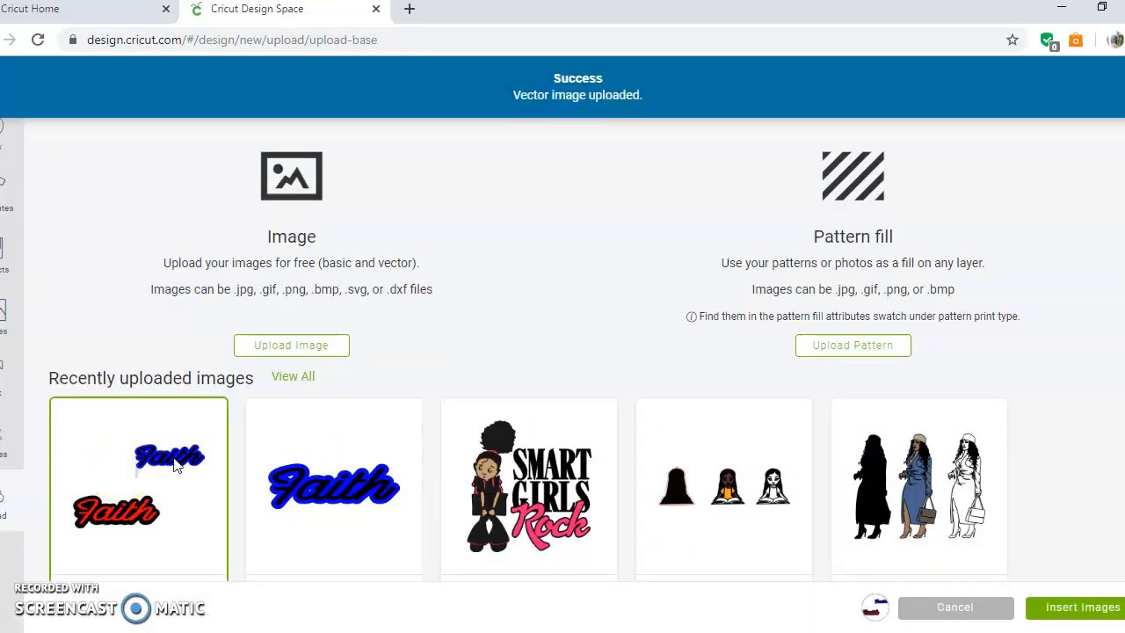
left_click(1039, 608)
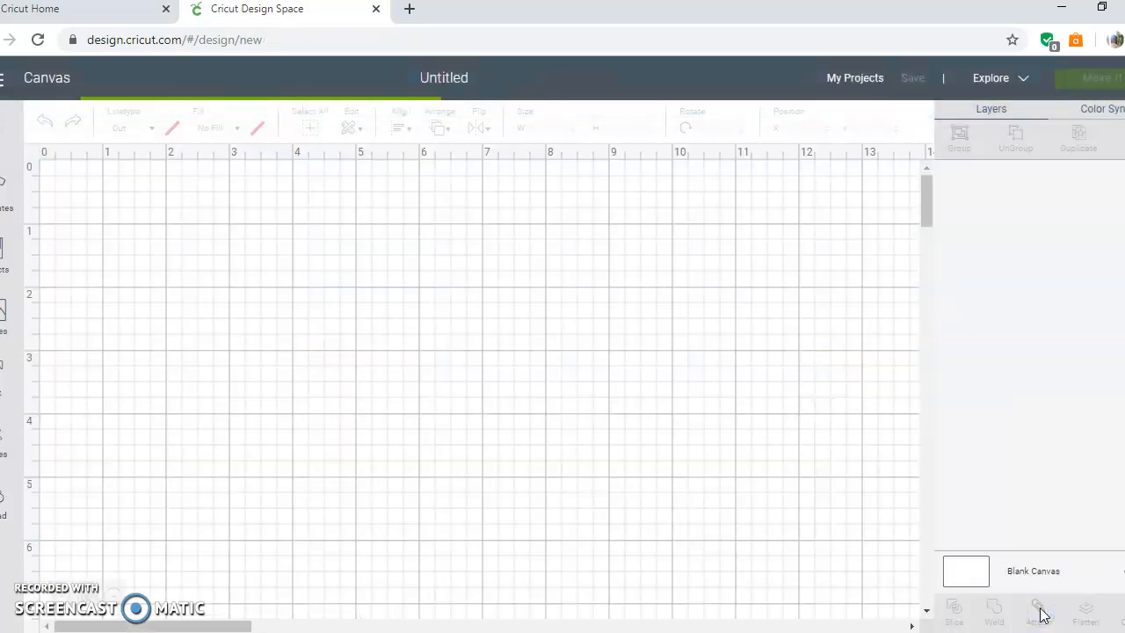
left_click(444, 292)
left_click(128, 481)
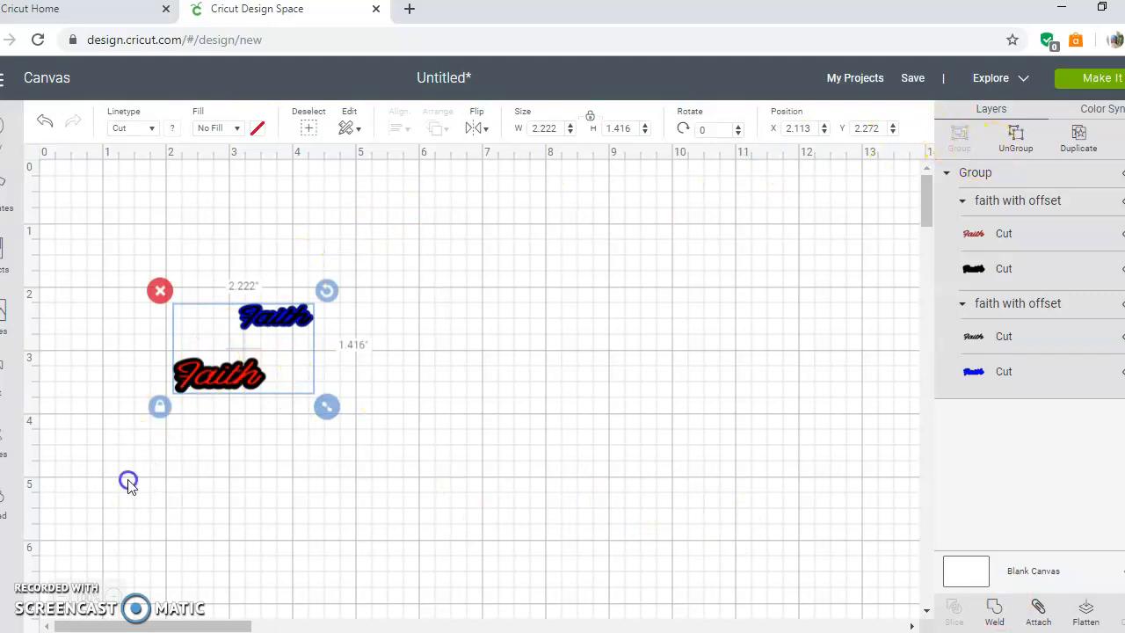
left_click_drag(113, 244, 359, 428)
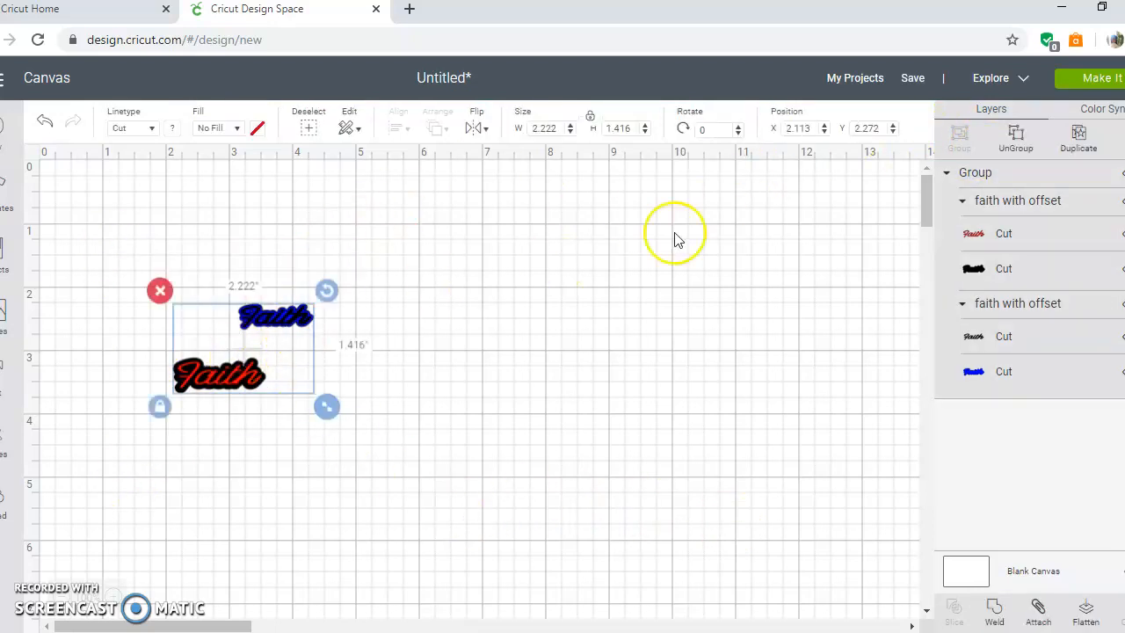
left_click(1017, 153)
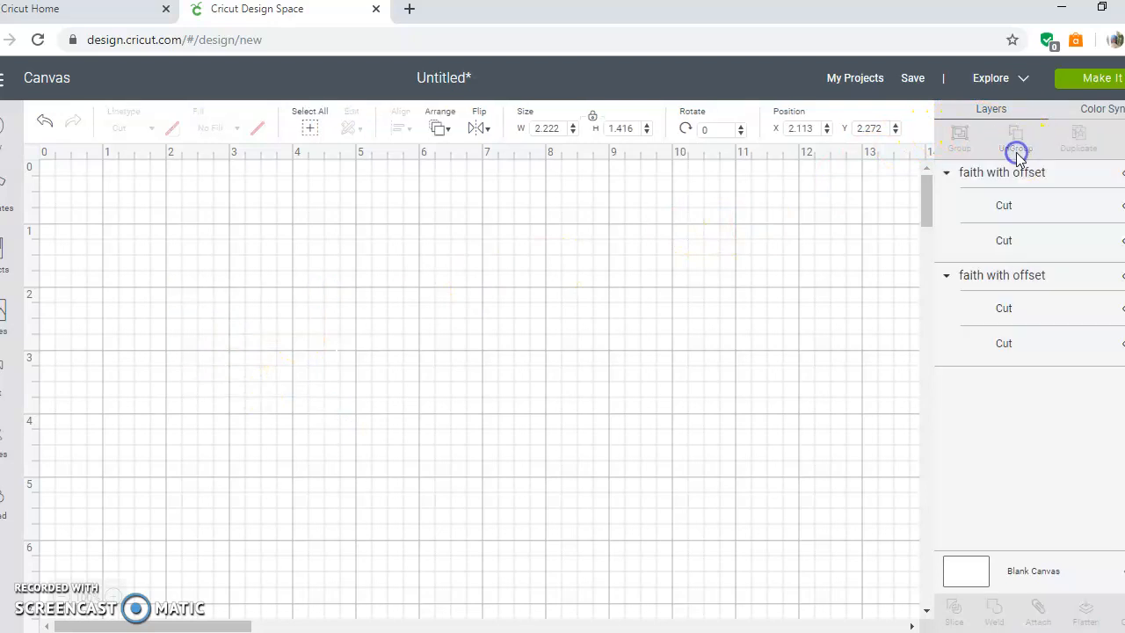
- Move the blue-outlined Faith design away to about X 7.4, Y 2.6 and hide both of its layers
left_click_drag(219, 288, 340, 332)
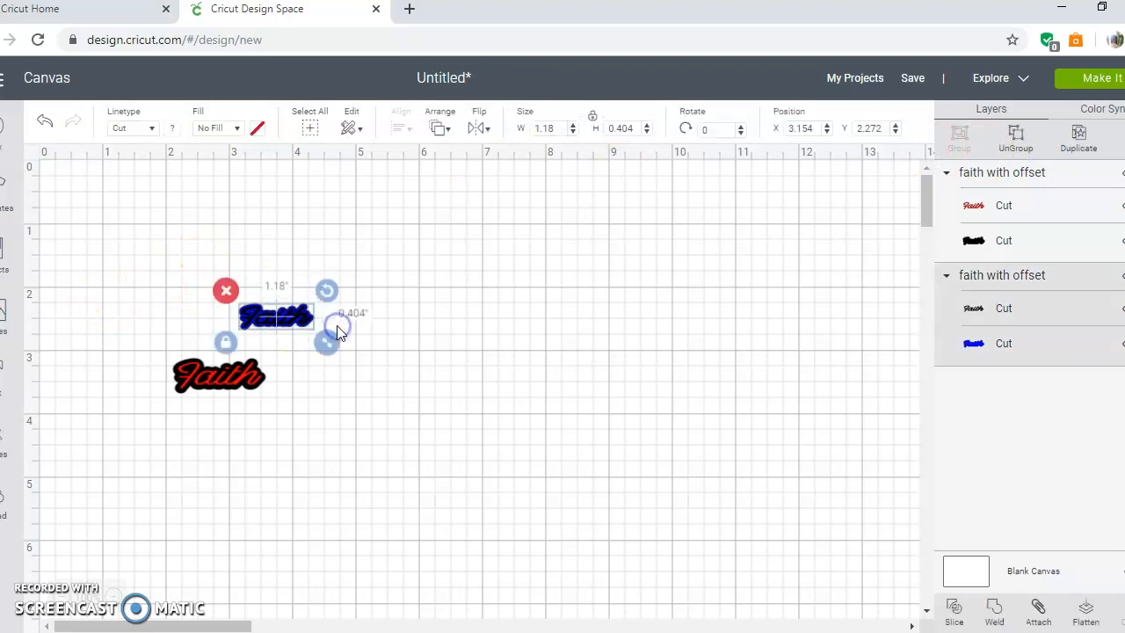
left_click(1116, 286)
left_click_drag(280, 314, 549, 336)
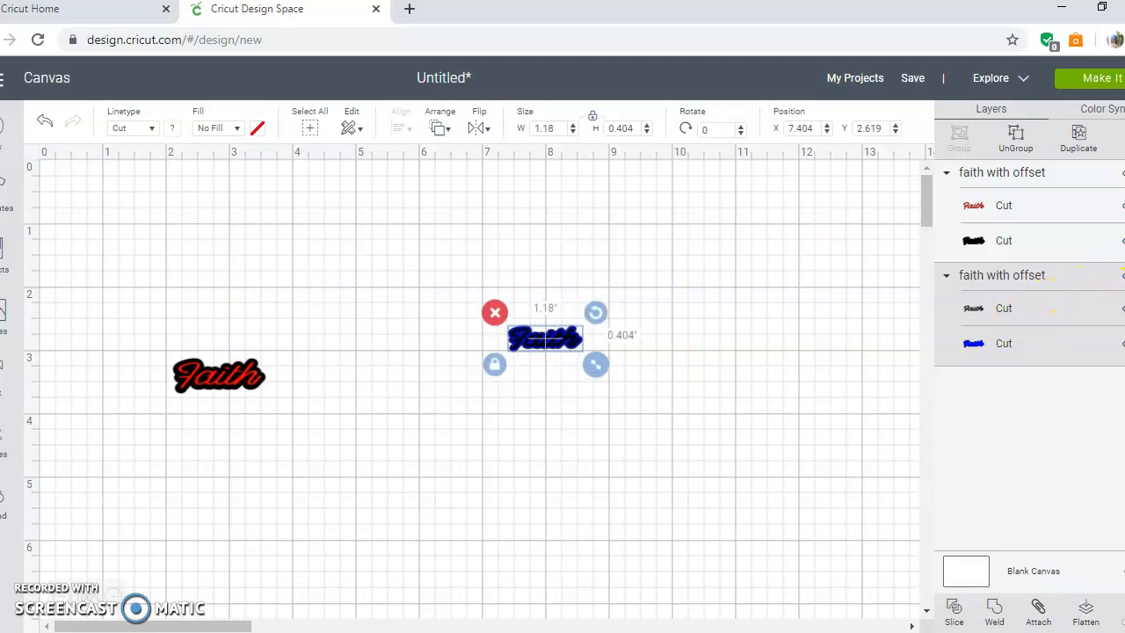
left_click(1123, 309)
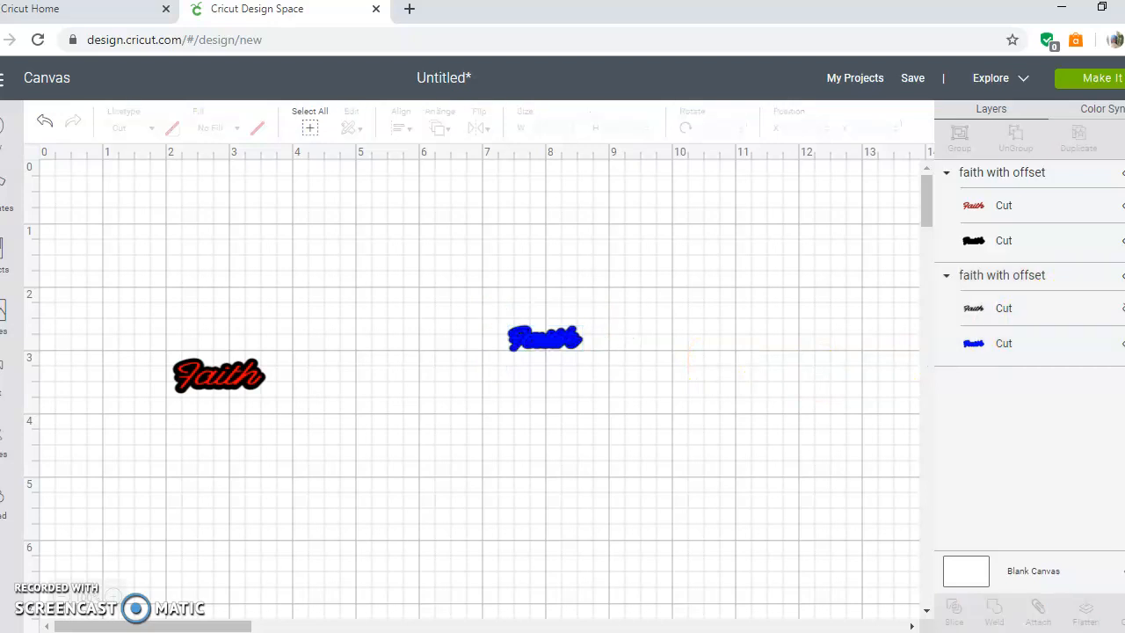
left_click(1124, 344)
- Enlarge the red-and-black Faith design to about 4.53 in wide and place it at about X 3.0, Y 2.5
left_click_drag(163, 334, 486, 484)
left_click_drag(342, 432, 403, 391)
left_click_drag(545, 442, 530, 437)
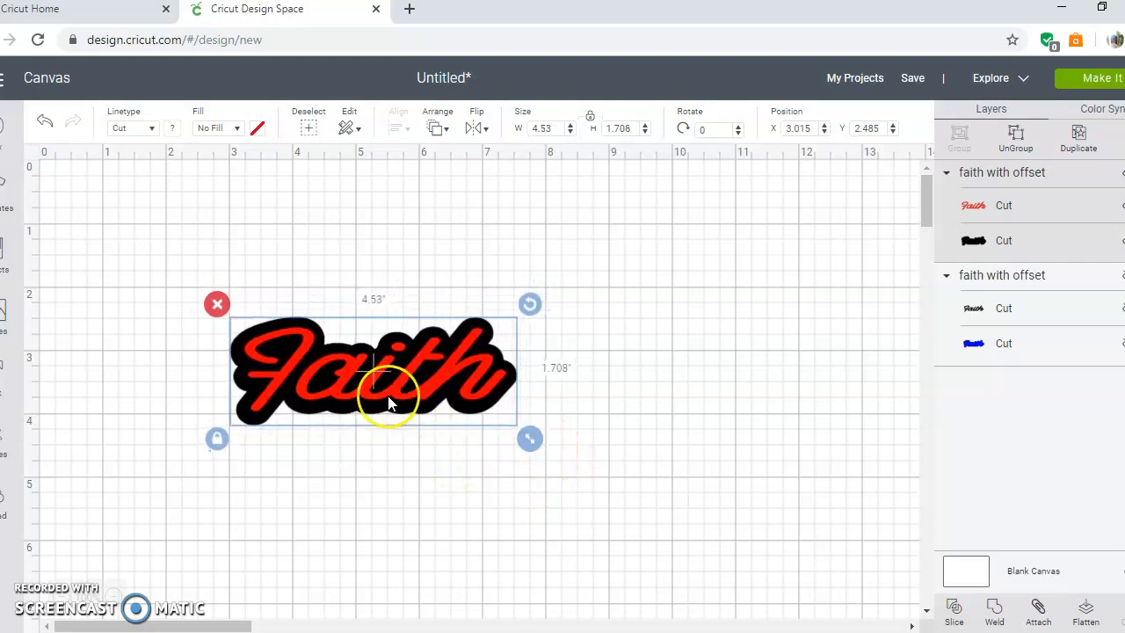
- Ungroup the red-and-black Faith design and move the red lettering below its black offset shape
left_click(1022, 150)
left_click_drag(396, 390, 380, 512)
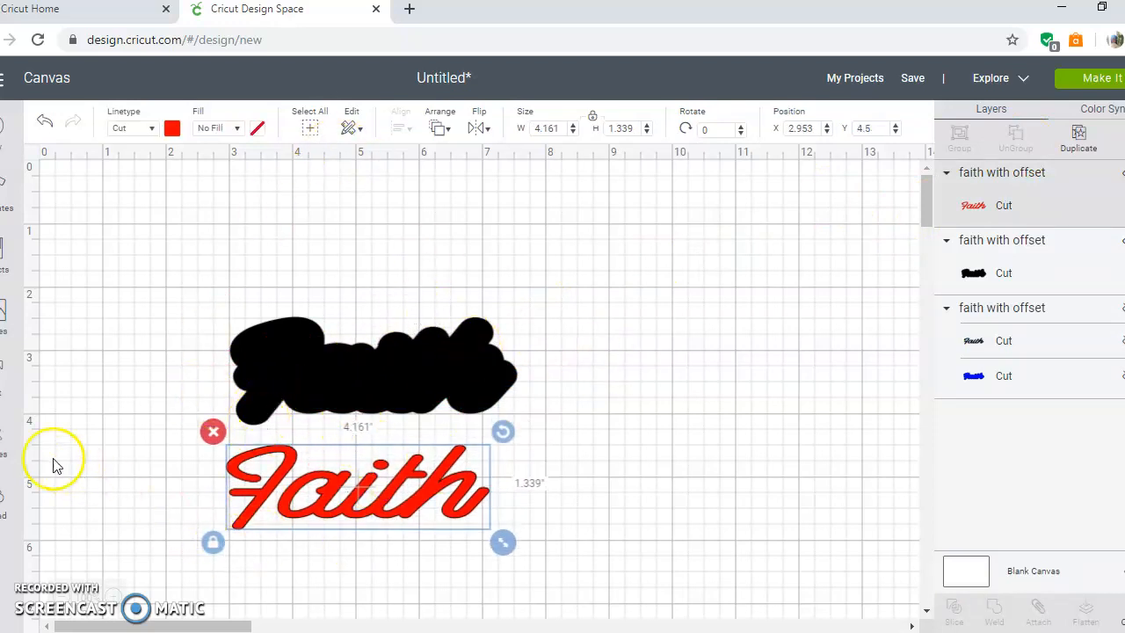
- Insert a circle about 3.11 in wide and place it beside the Faith pieces at about X 8.3, Y 1.1
left_click(5, 439)
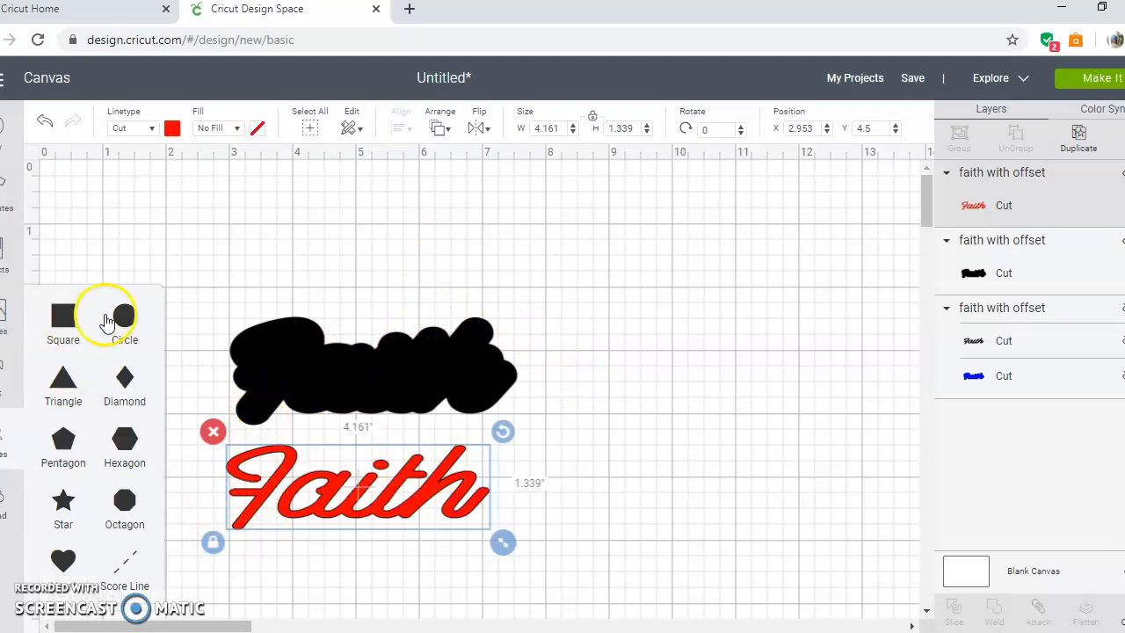
left_click(124, 322)
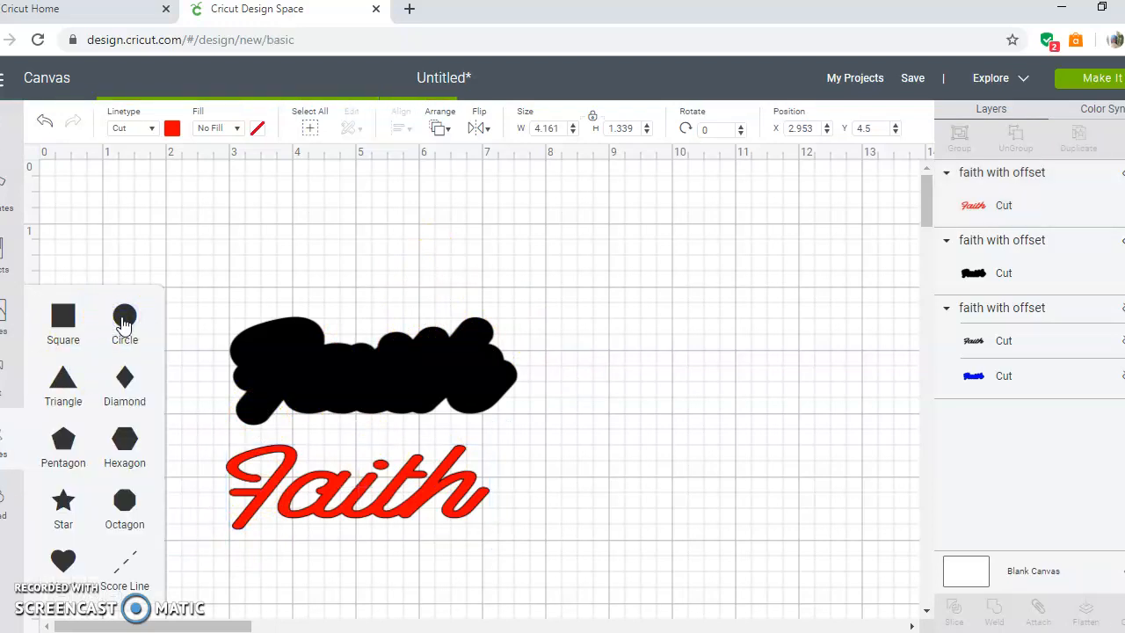
left_click_drag(214, 355, 700, 337)
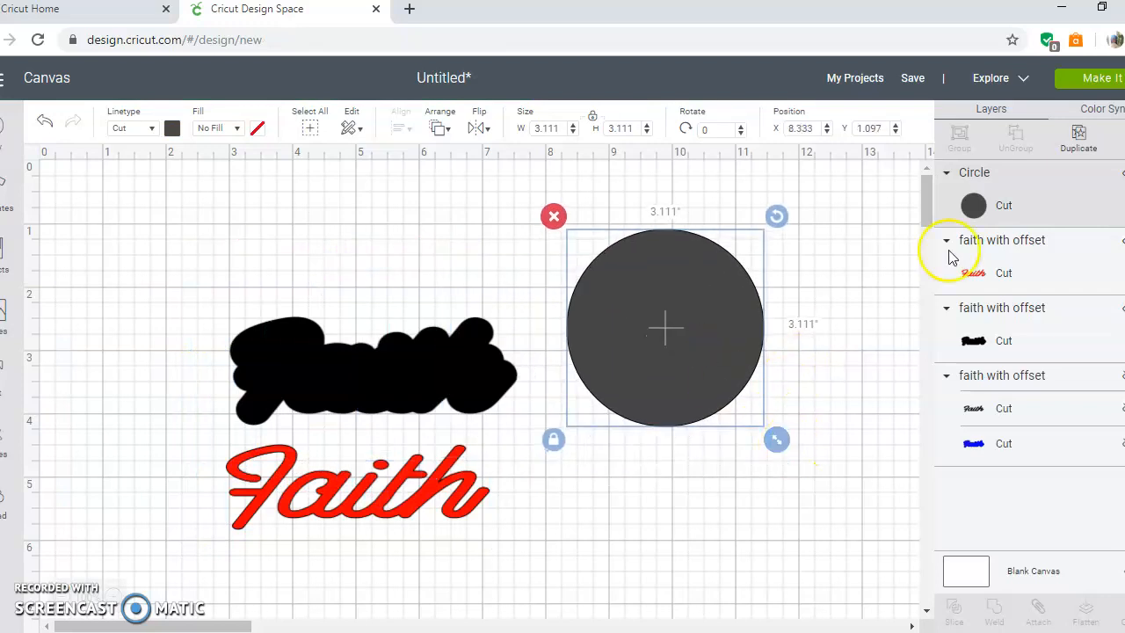
- Duplicate the circle, shrink the copy to about 2.07 in wide and place it inside the larger circle
left_click(1061, 151)
left_click_drag(695, 409, 747, 481)
left_click(669, 427)
left_click_drag(669, 427, 666, 345)
left_click(628, 451)
- Align both circles by their centers
left_click_drag(559, 208, 783, 439)
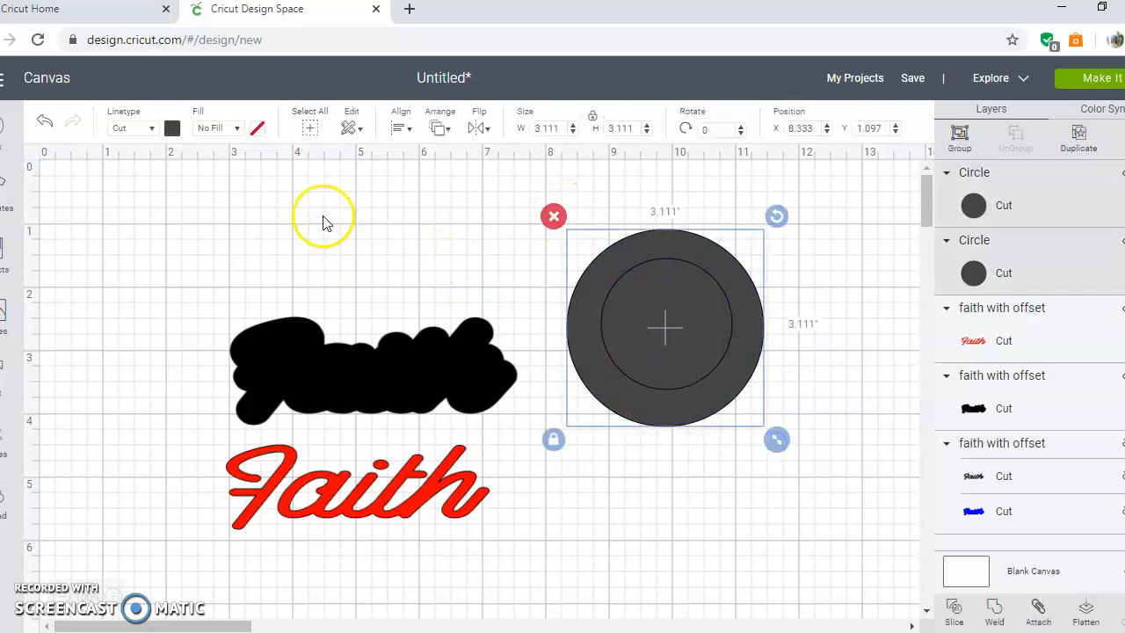
left_click(403, 132)
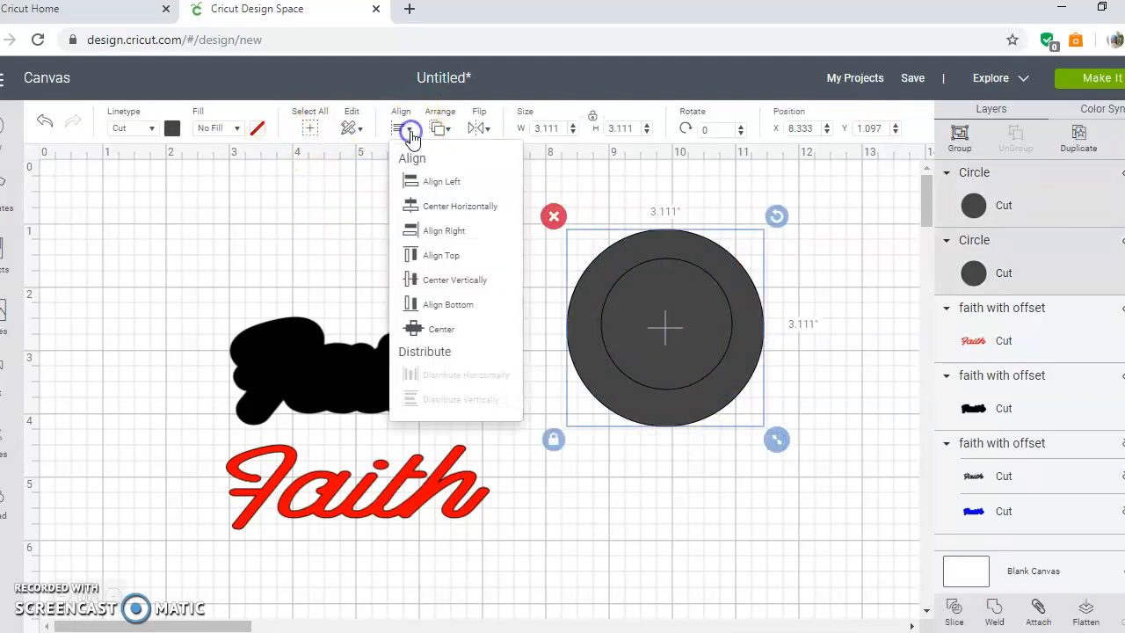
left_click(432, 328)
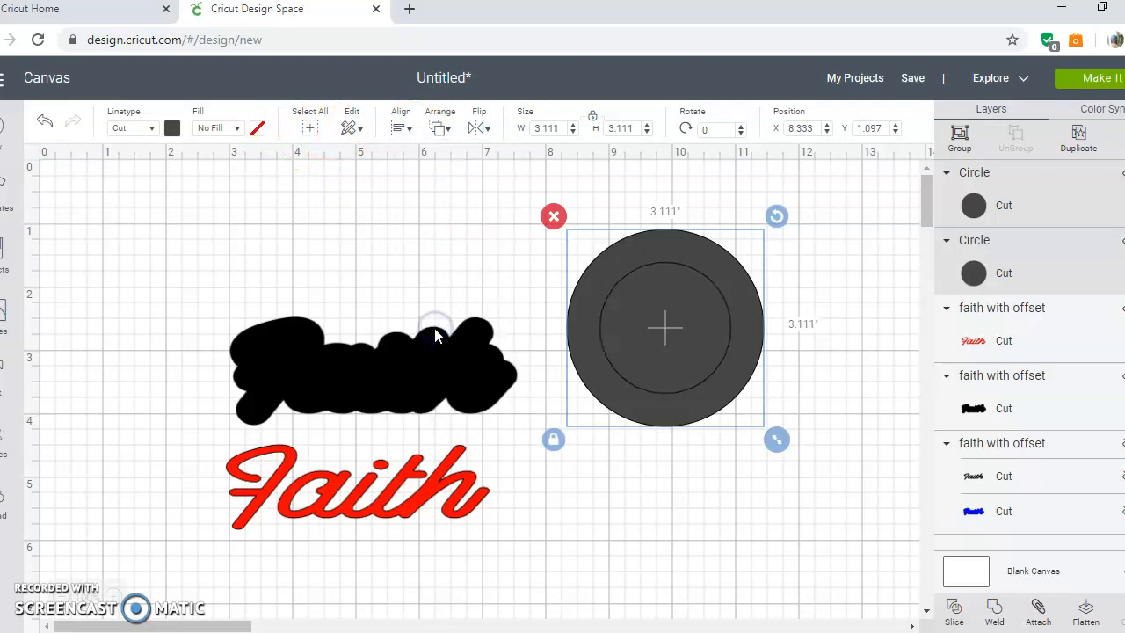
left_click(580, 519)
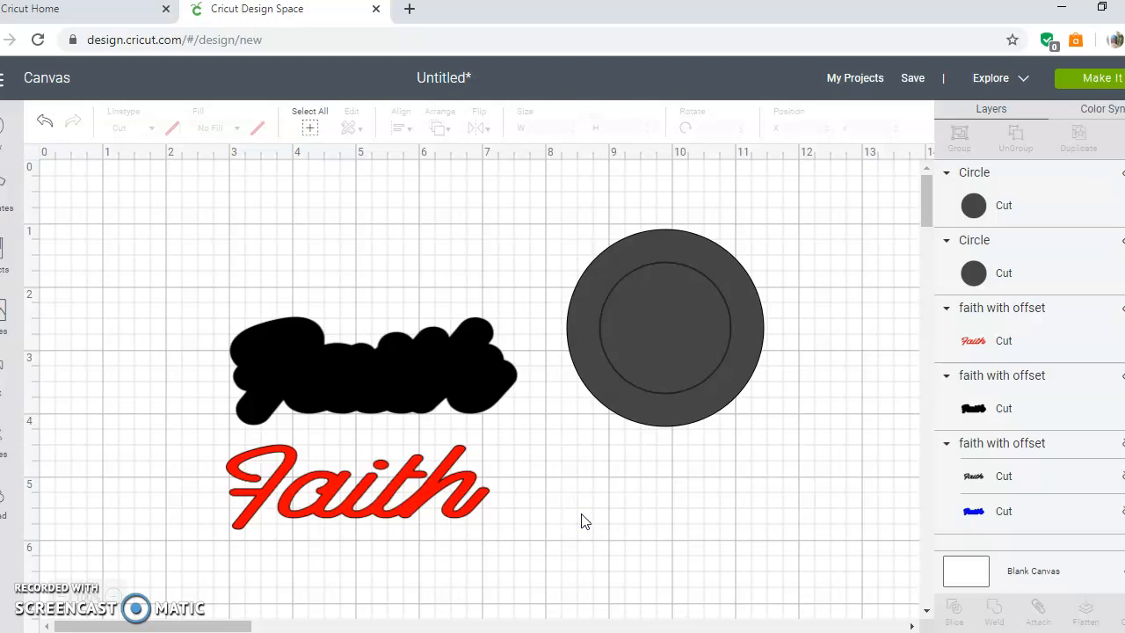
- Slice the two circles and delete both inner discs so only the ring is left
left_click_drag(569, 217, 783, 433)
left_click(956, 617)
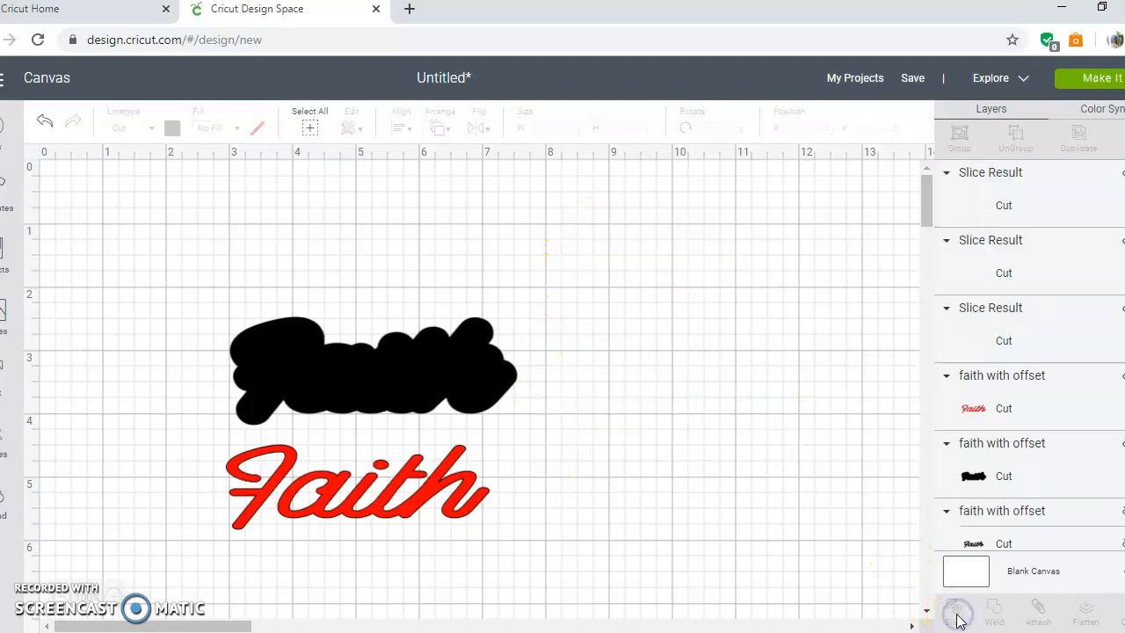
left_click_drag(666, 339, 747, 570)
left_click(665, 475)
left_click_drag(660, 390, 636, 588)
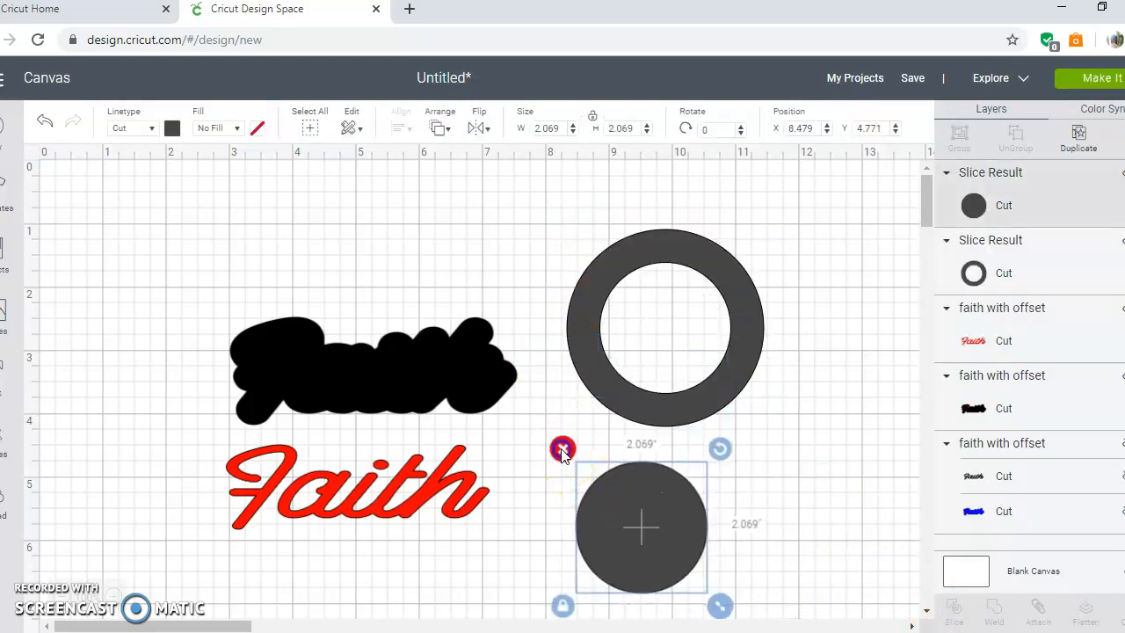
left_click(560, 450)
- Recolor the ring with the black material color used by the offset shape
left_click(603, 274)
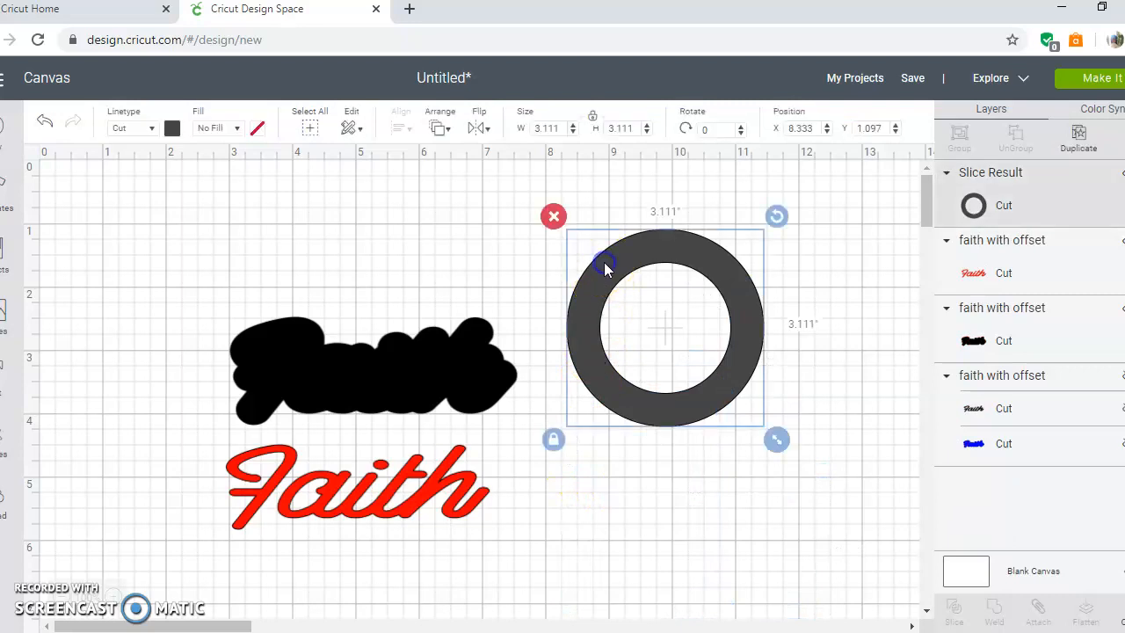
left_click(171, 129)
left_click(211, 192)
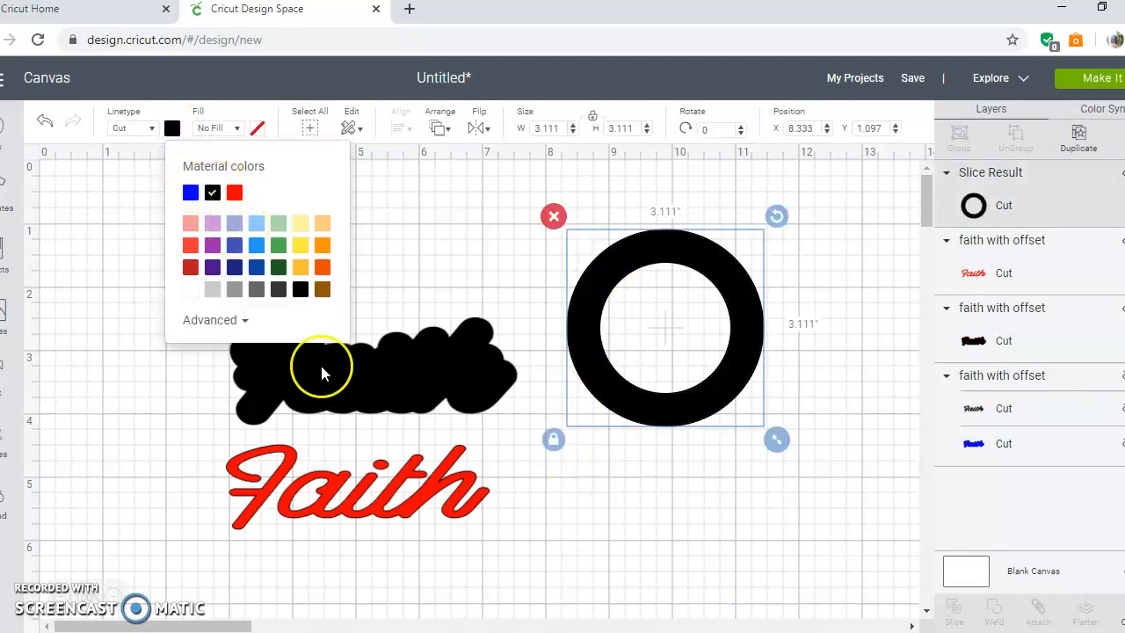
- Shrink the ring to keychain-loop size and overlap it with the upper edge of the black offset above the F
left_click_drag(779, 442, 645, 379)
left_click_drag(594, 287, 297, 304)
left_click_drag(361, 327, 264, 344)
- Weld the small ring and the black offset shape into one piece
left_click(177, 327)
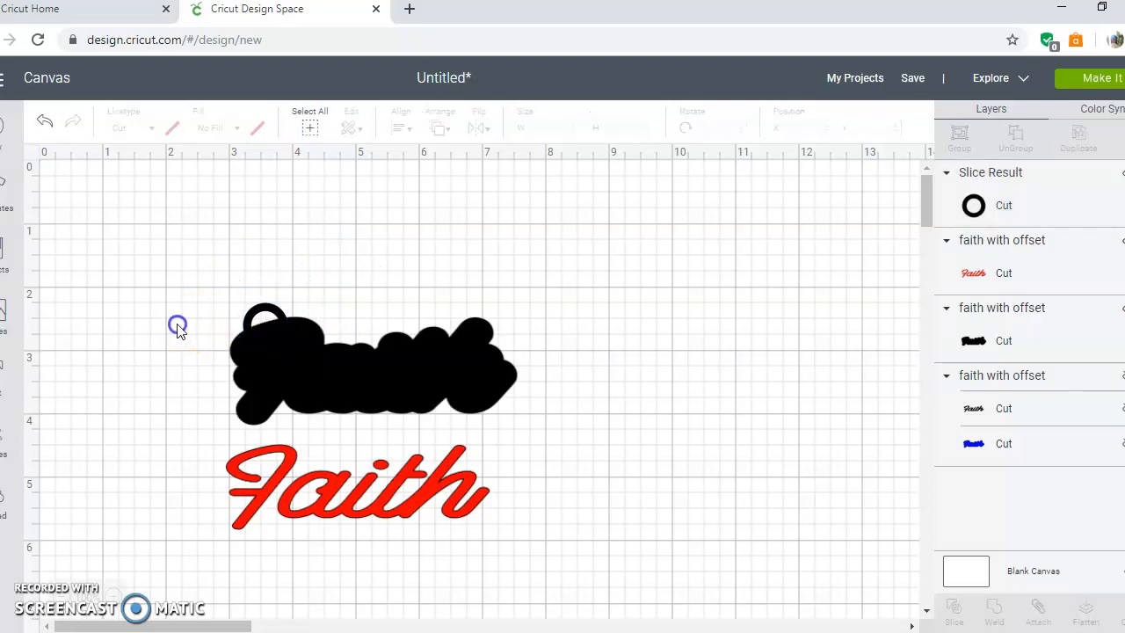
left_click_drag(203, 295, 544, 432)
left_click(1002, 615)
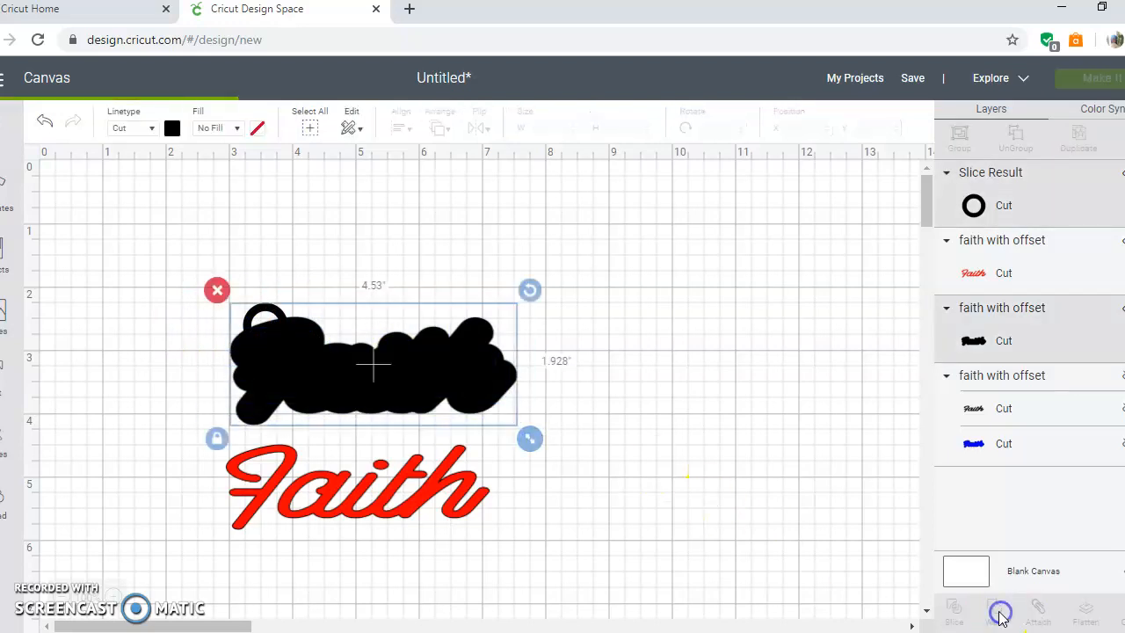
- Move the red Faith lettering onto the welded black shape at about X 3.2, Y 2.6 and send it to the front
left_click_drag(330, 510, 336, 380)
left_click(450, 130)
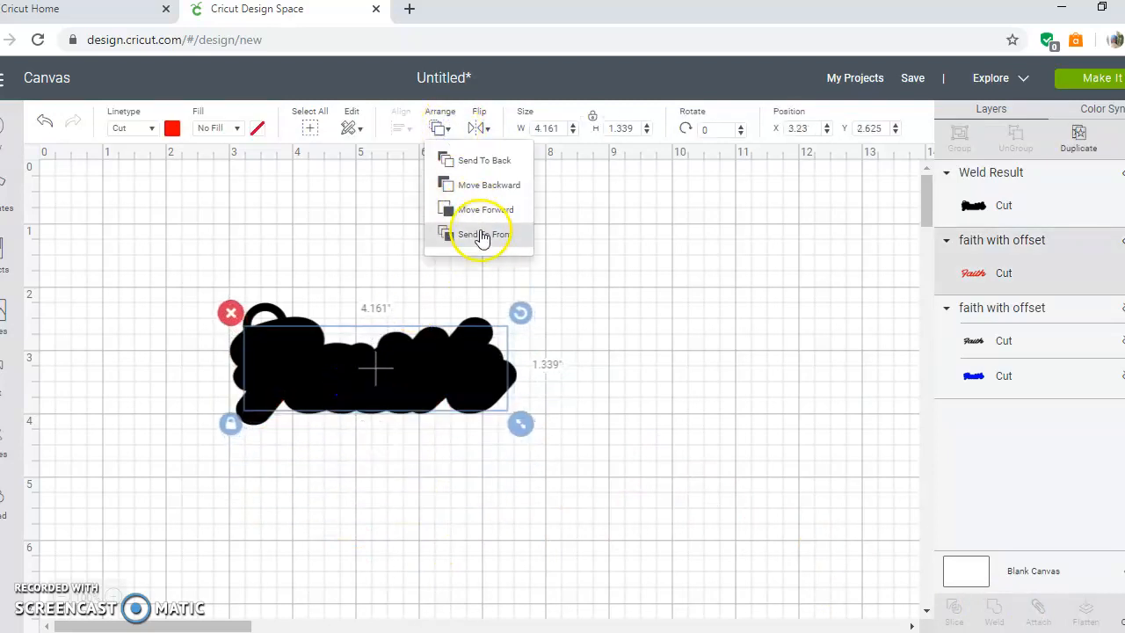
left_click(484, 236)
left_click(377, 467)
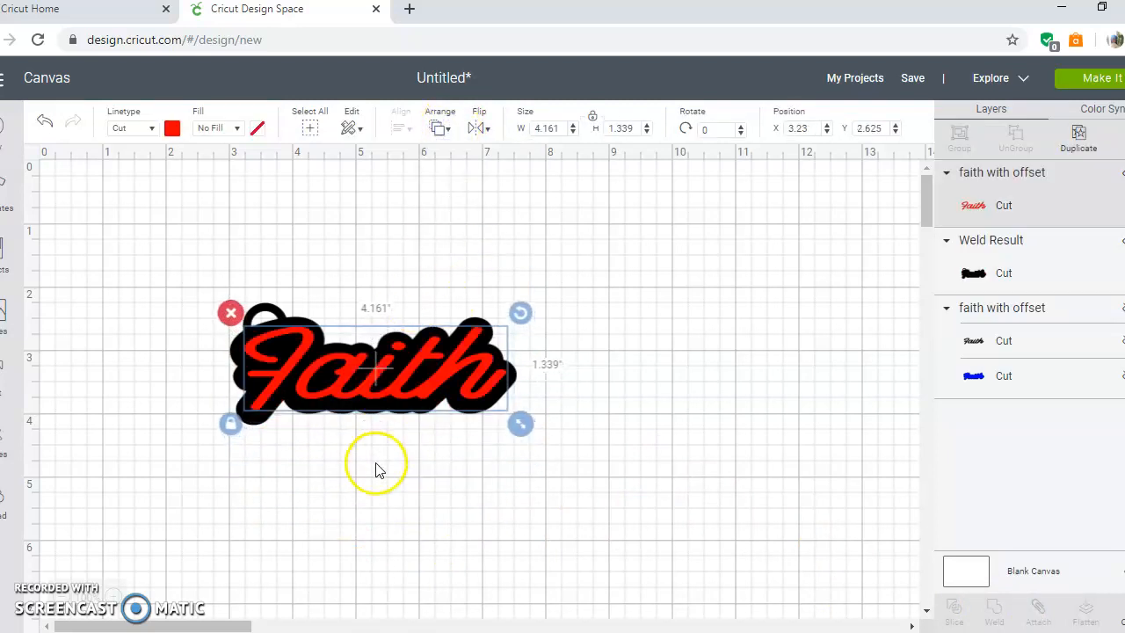
left_click(361, 385)
left_click_drag(361, 385, 358, 387)
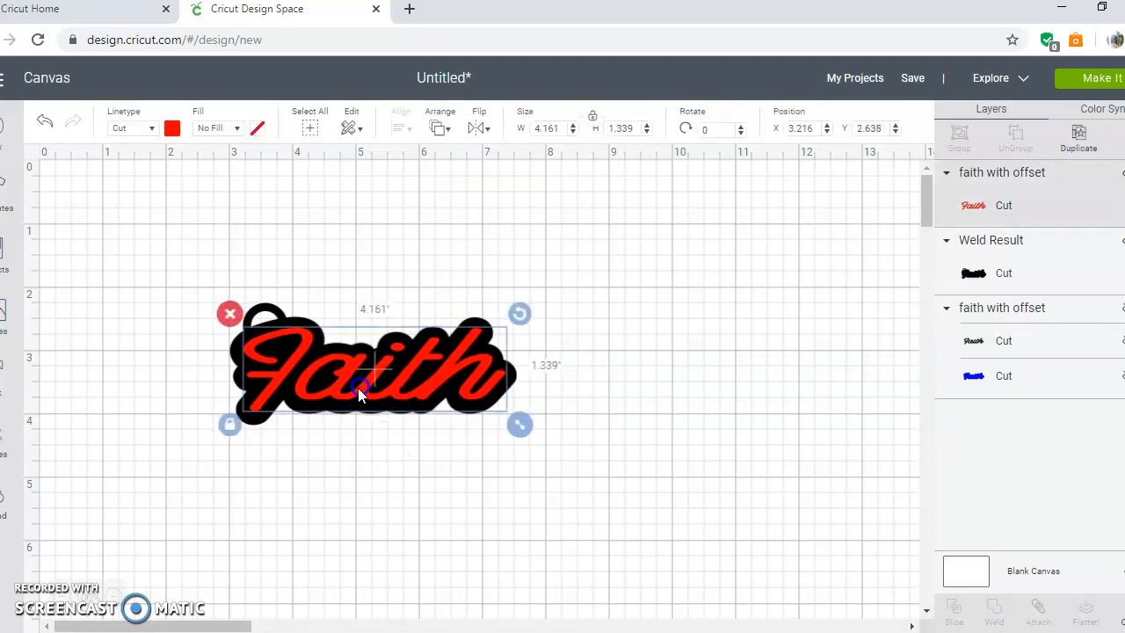
- Separate the pieces, placing the black shape at about X 2.1, Y 0.5 and the red lettering at about X 2.4, Y 4.2
left_click(347, 450)
left_click_drag(201, 271, 578, 454)
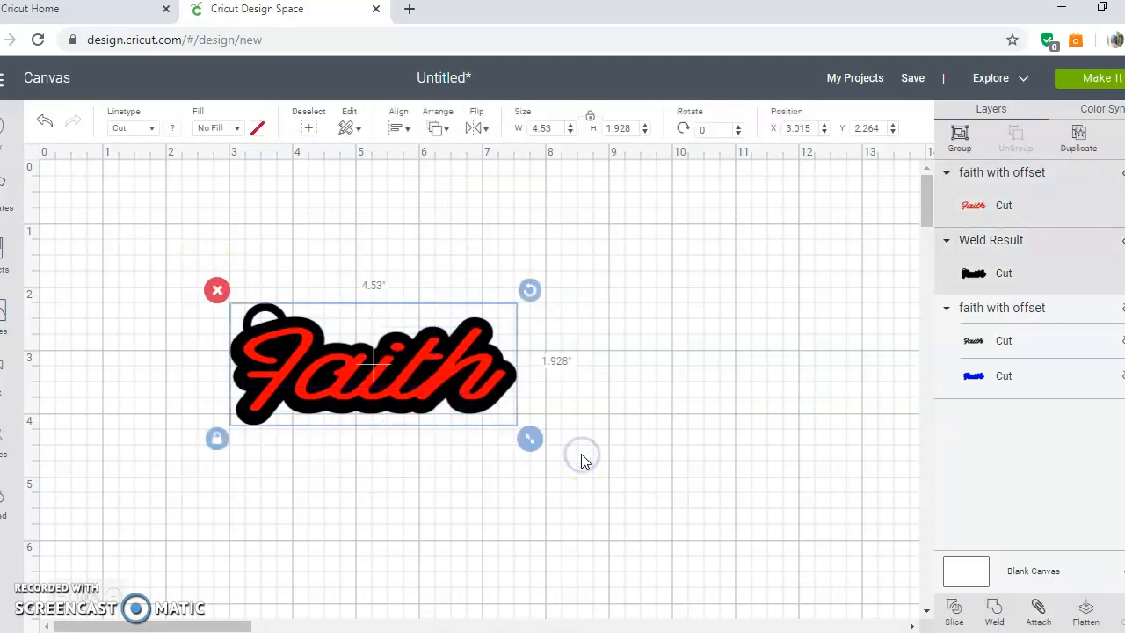
left_click(352, 422)
left_click_drag(364, 401, 233, 297)
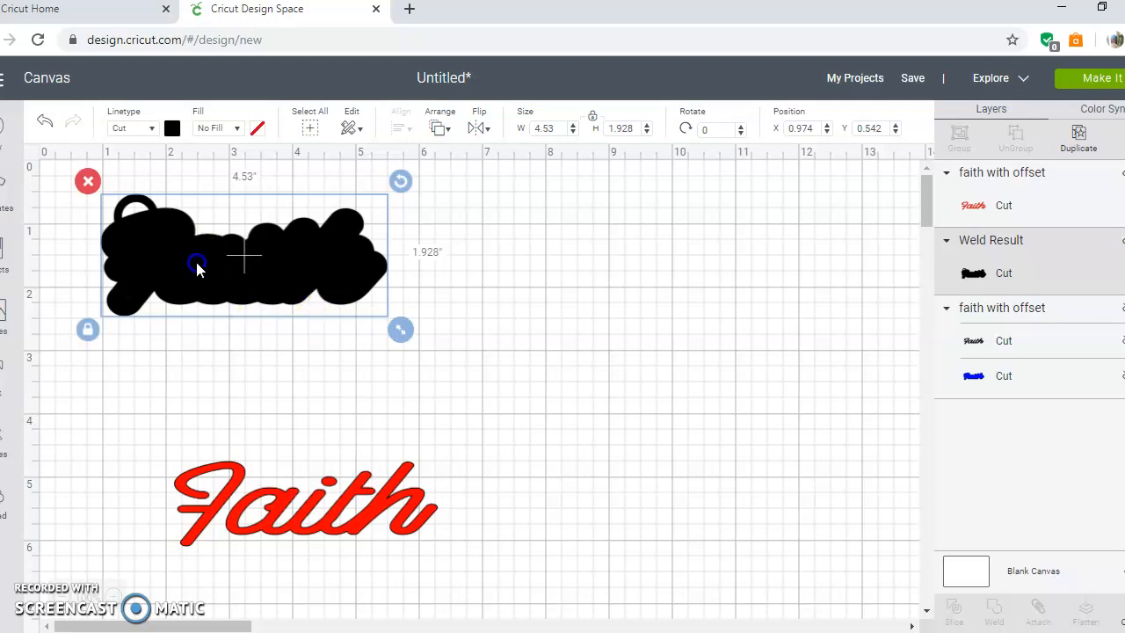
left_click_drag(201, 255, 274, 268)
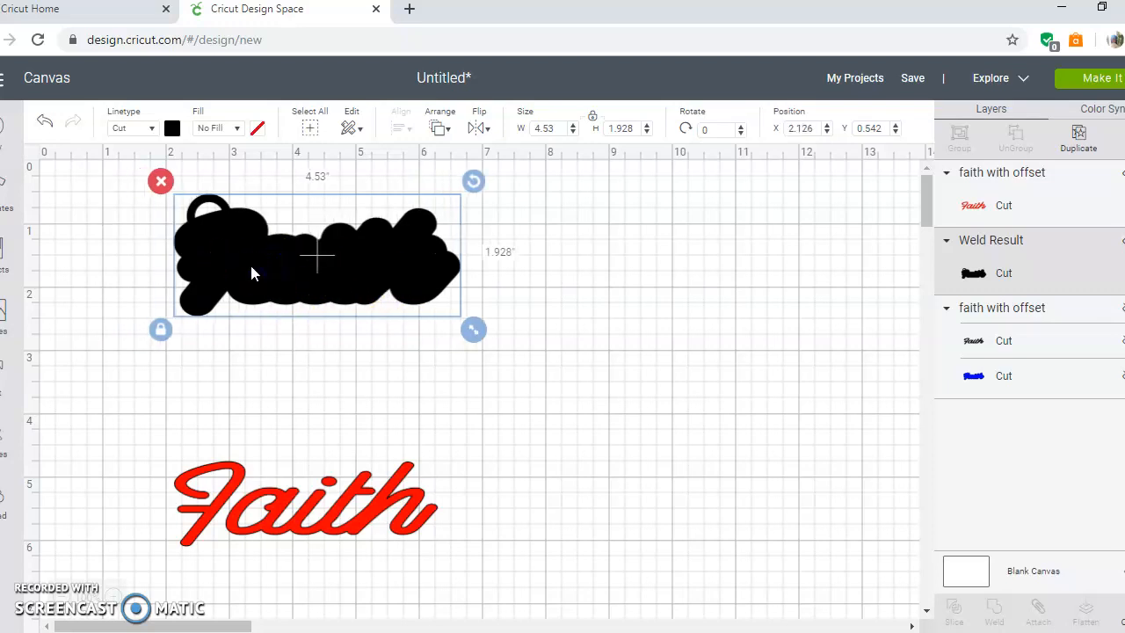
left_click(285, 522)
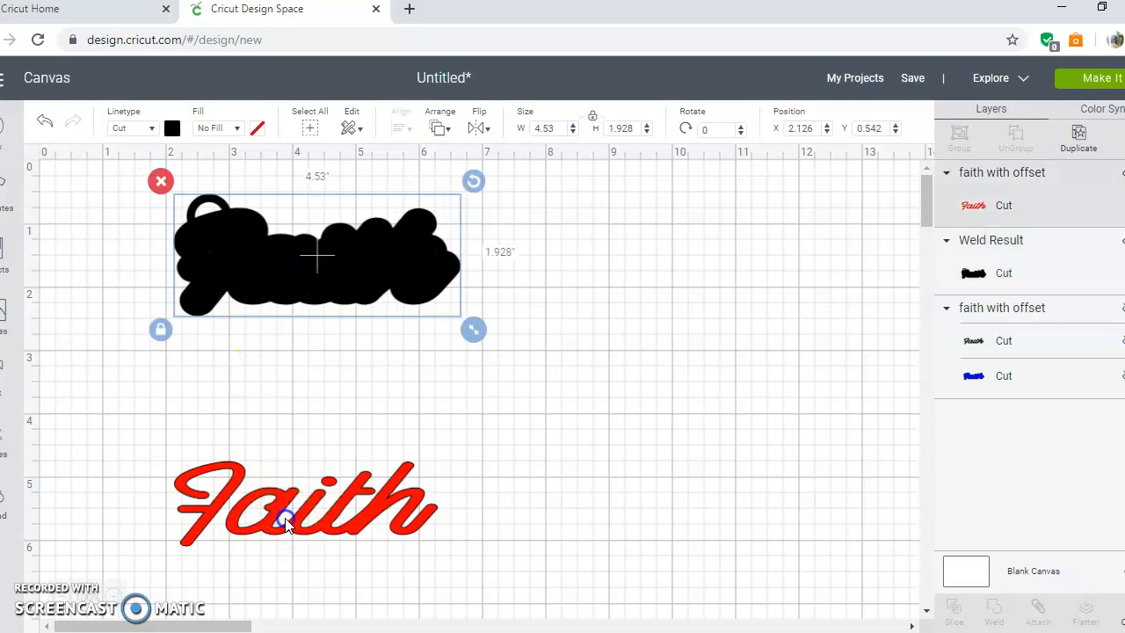
left_click_drag(337, 472, 354, 434)
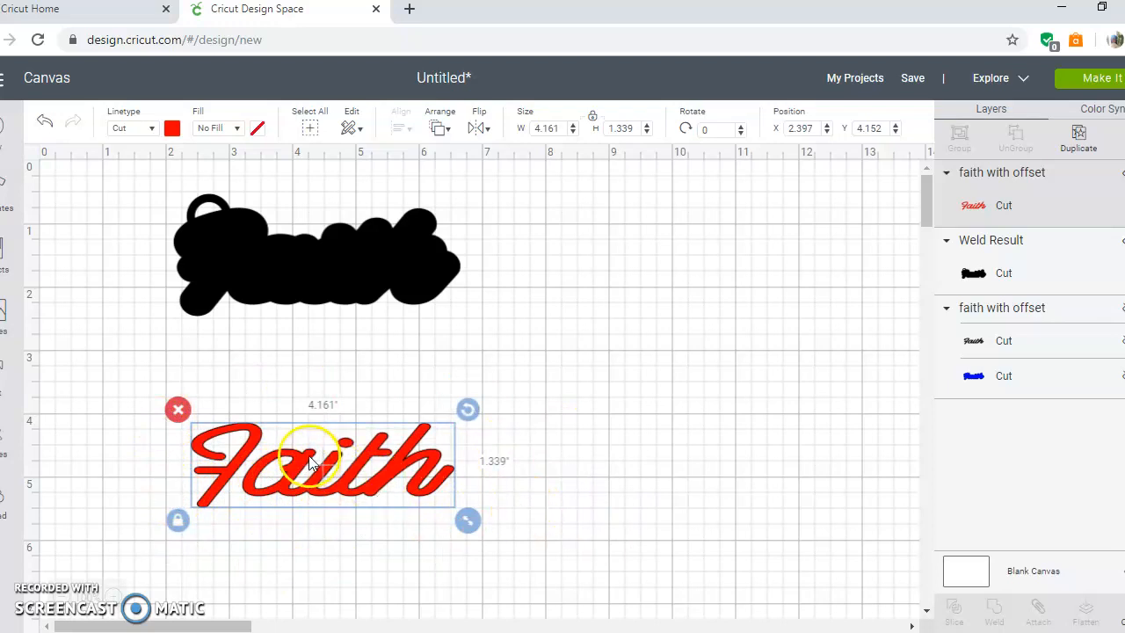
- Send the project to mat preparation and shift the black shape slightly down on the first mat
left_click(276, 537)
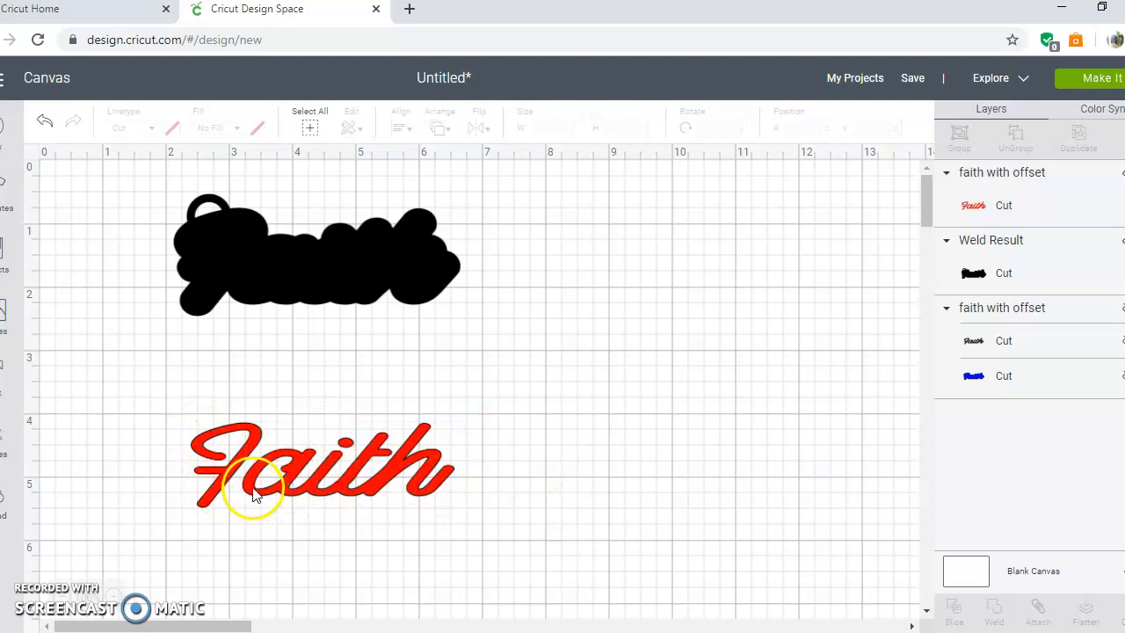
left_click_drag(172, 464, 181, 462)
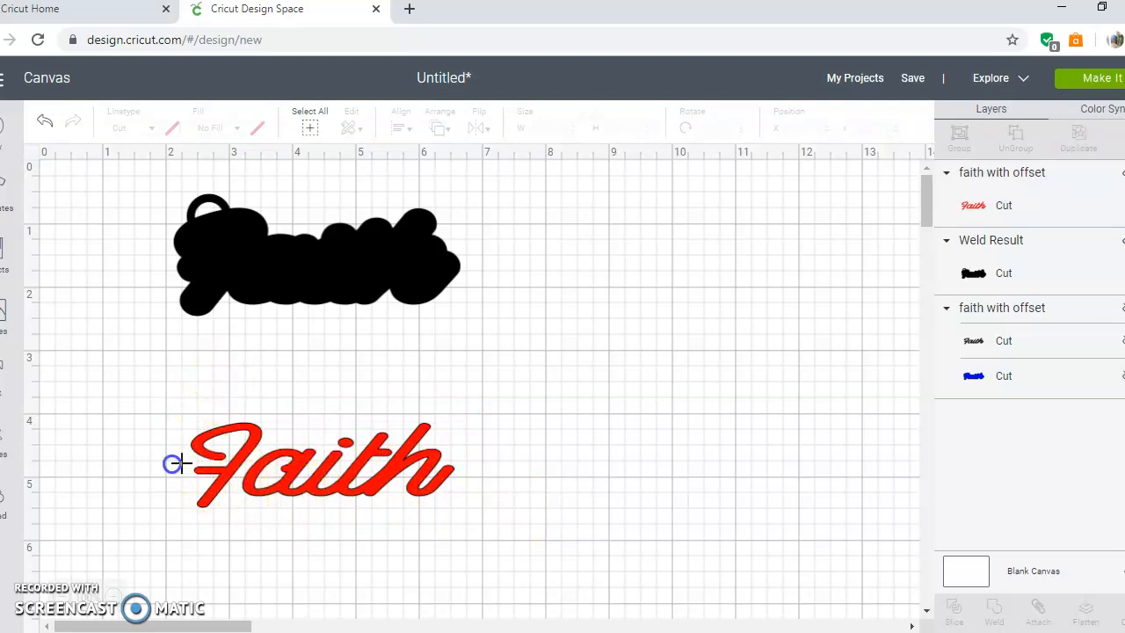
left_click_drag(160, 407, 528, 506)
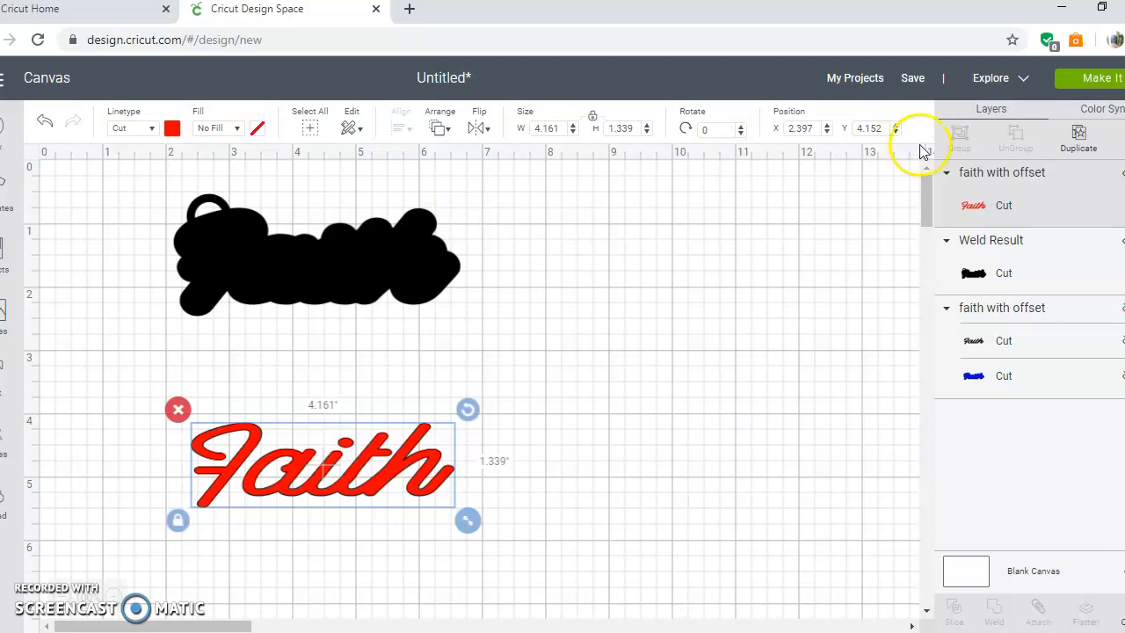
left_click(1088, 81)
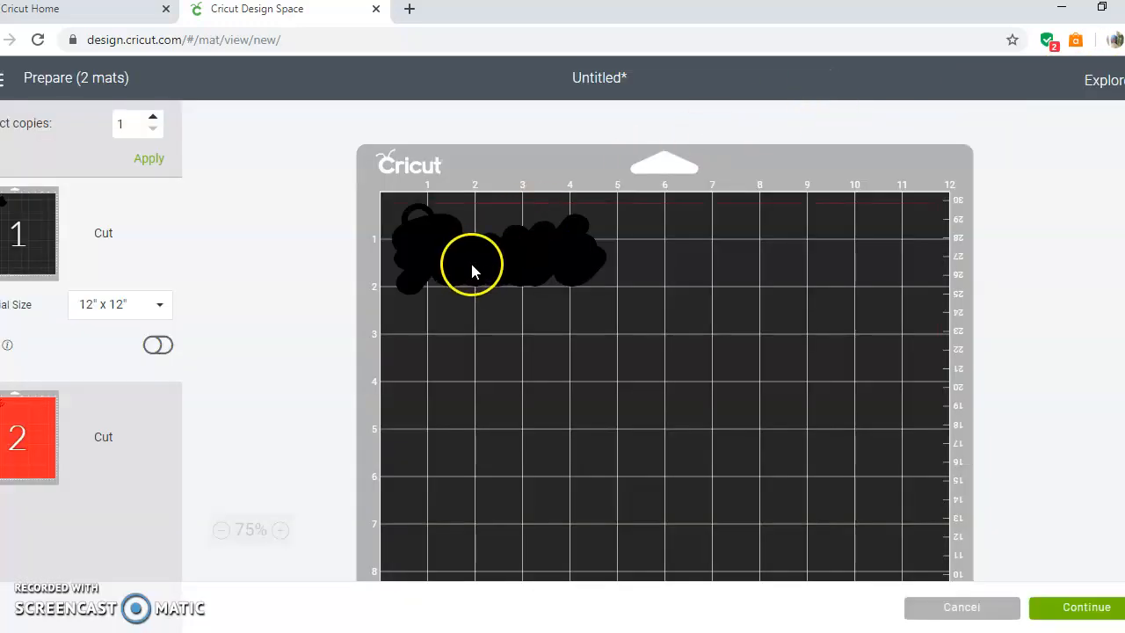
left_click_drag(470, 261, 475, 279)
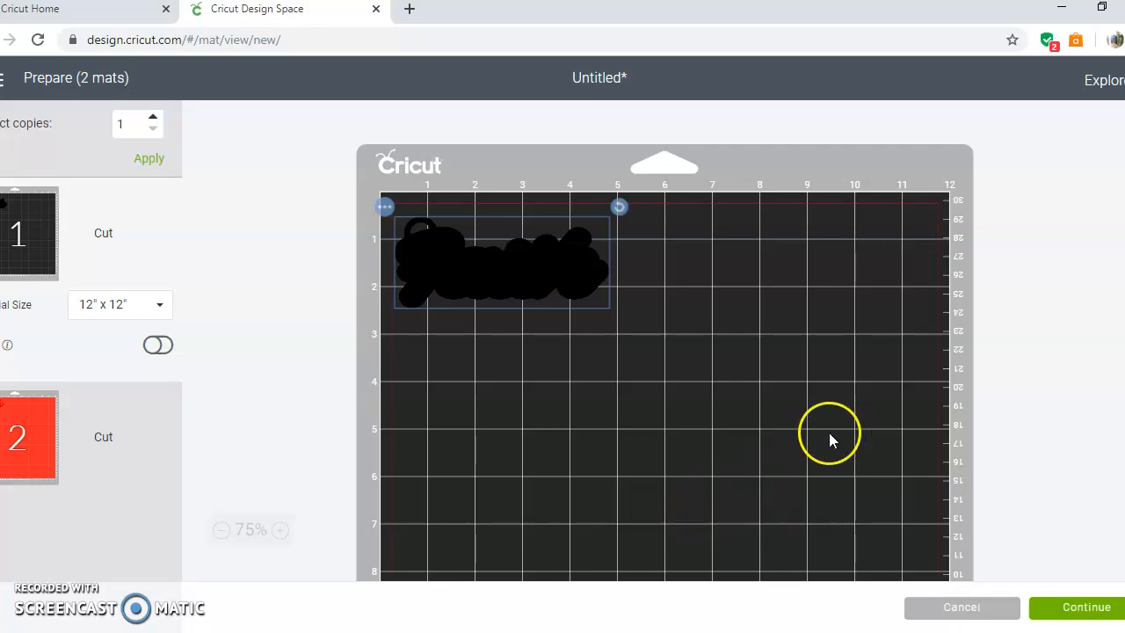
scroll(665, 343, "up", 3)
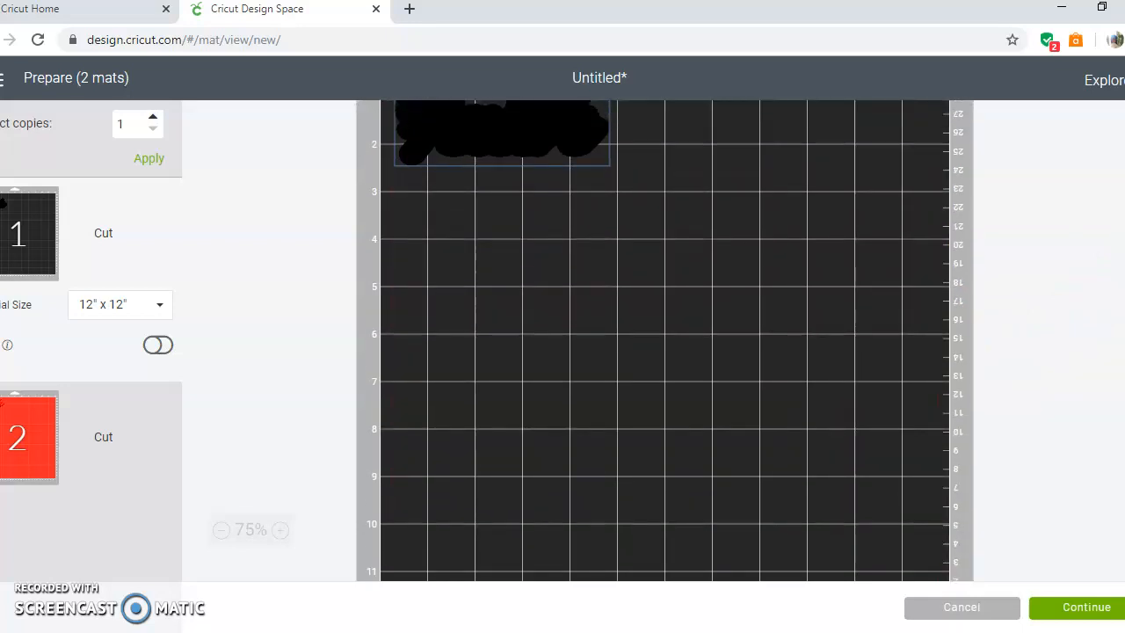